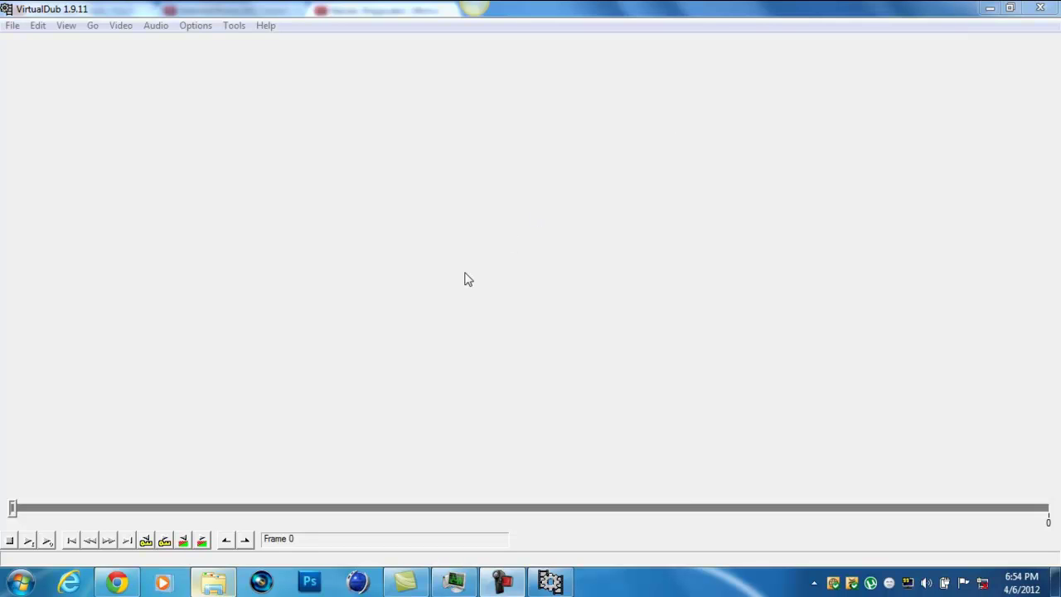
Switch to Chrome, play the Naruto Shippuden walkthrough on YouTube, examine its available quality options and pause it
{"action": "left_click", "coordinate": [116, 582]}
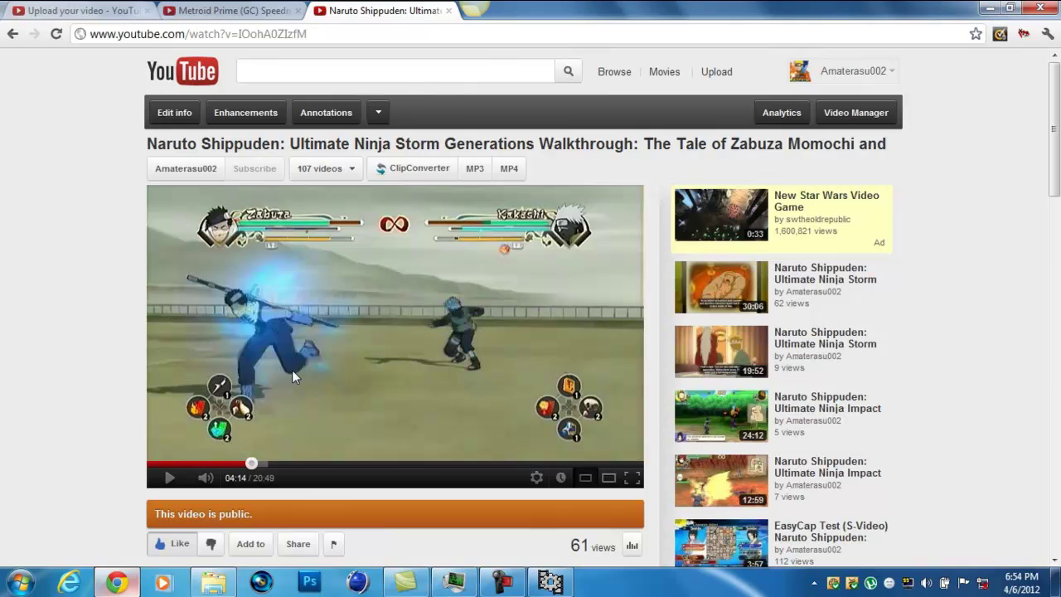
{"action": "left_click", "coordinate": [278, 383]}
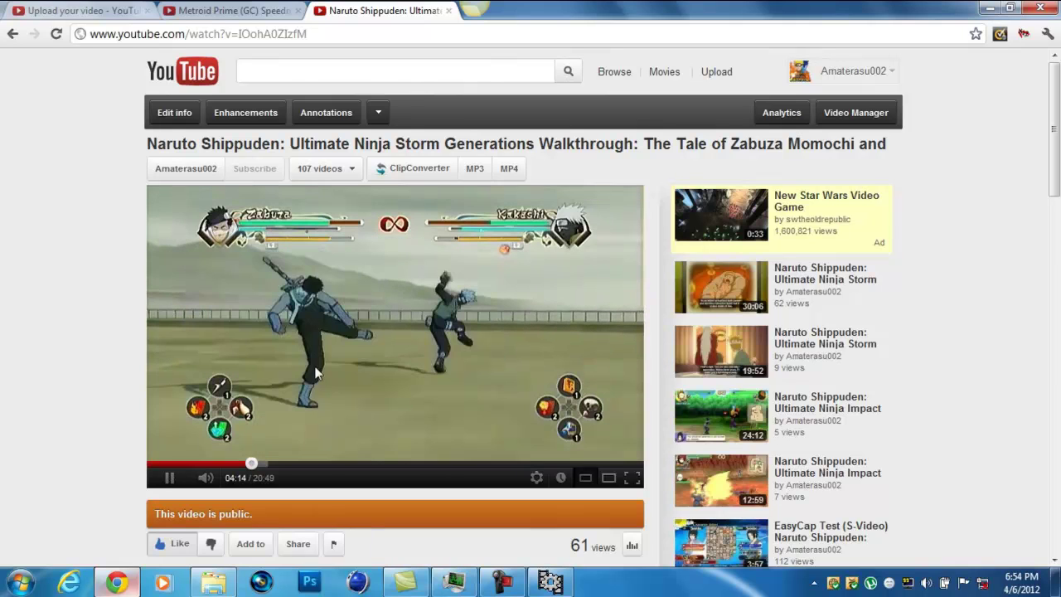
{"action": "left_click", "coordinate": [536, 479]}
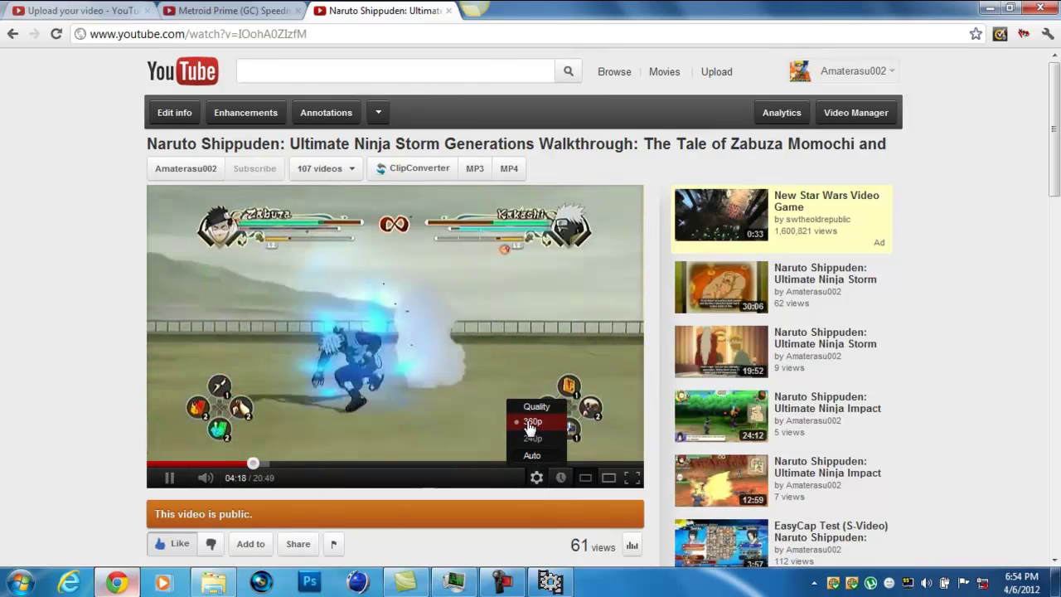
{"action": "left_click", "coordinate": [426, 396]}
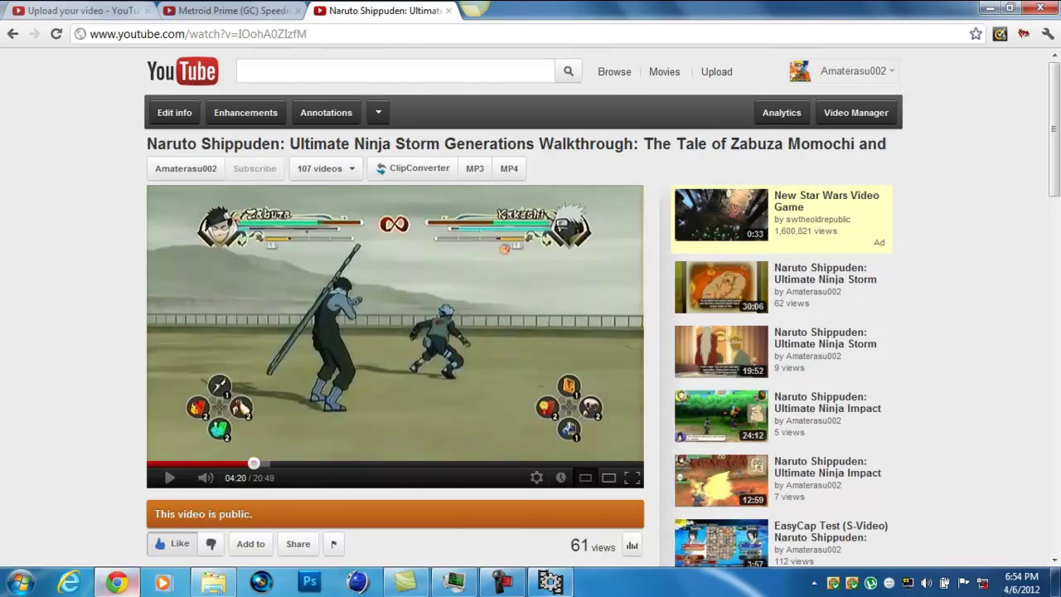
Switch to VirtualDub, enter AVI capture mode and display the incoming video as a preview
{"action": "left_click", "coordinate": [550, 582]}
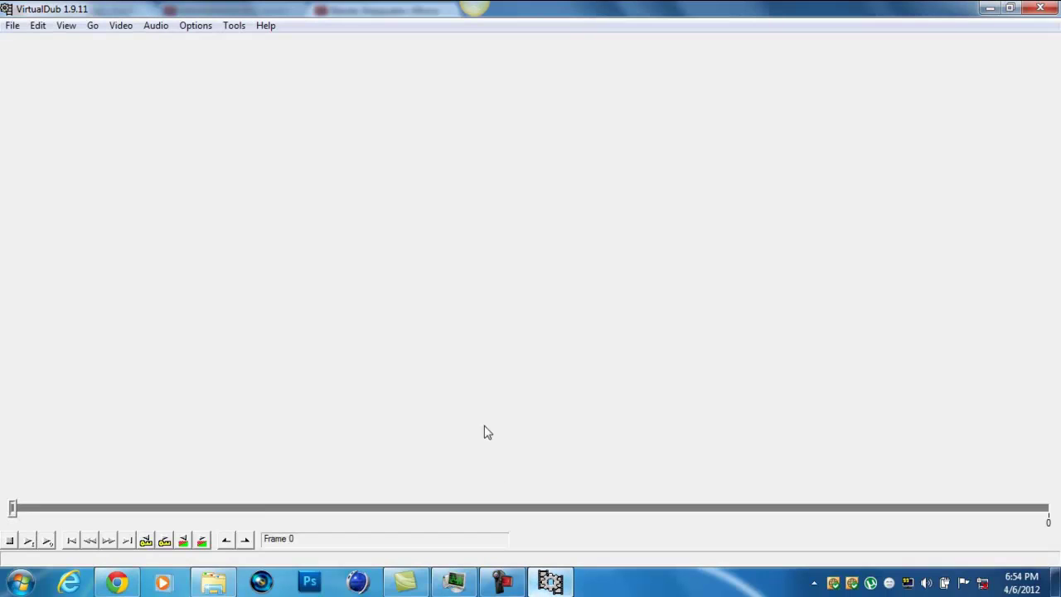
{"action": "left_click", "coordinate": [13, 25]}
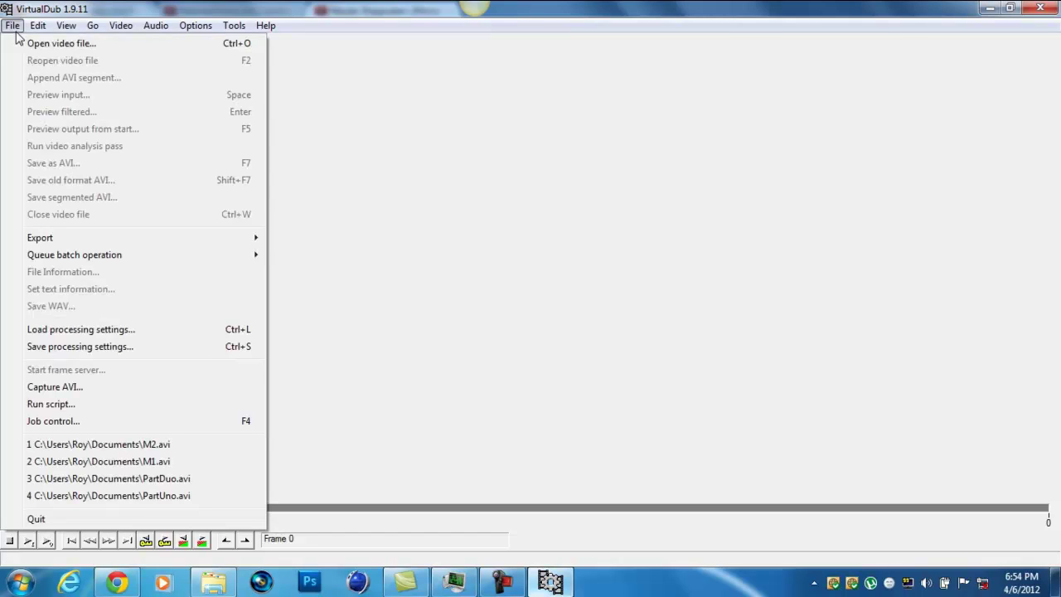
{"action": "mouse_move", "coordinate": [95, 30]}
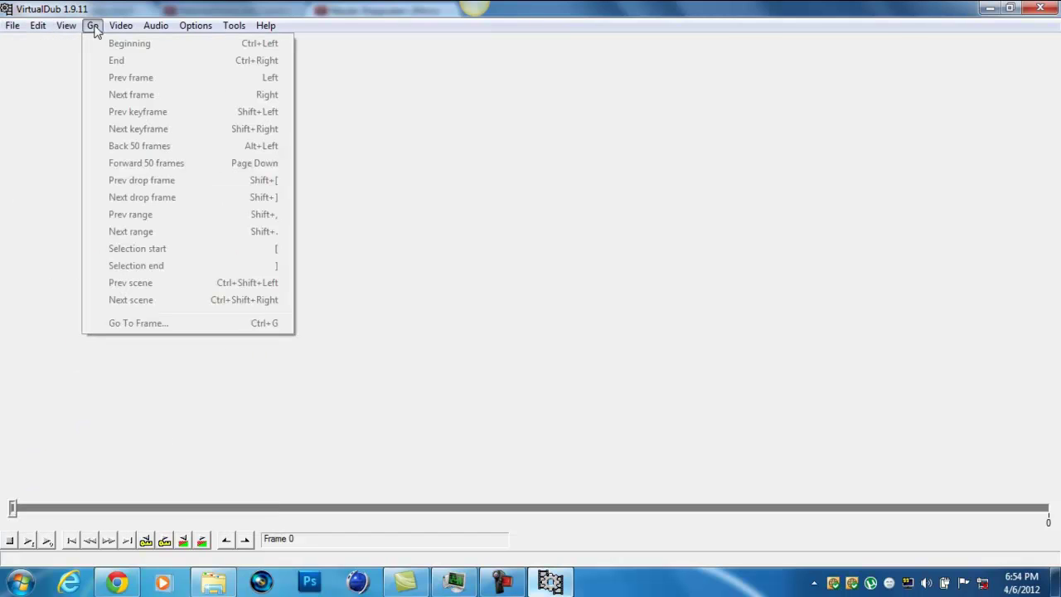
{"action": "mouse_move", "coordinate": [10, 30]}
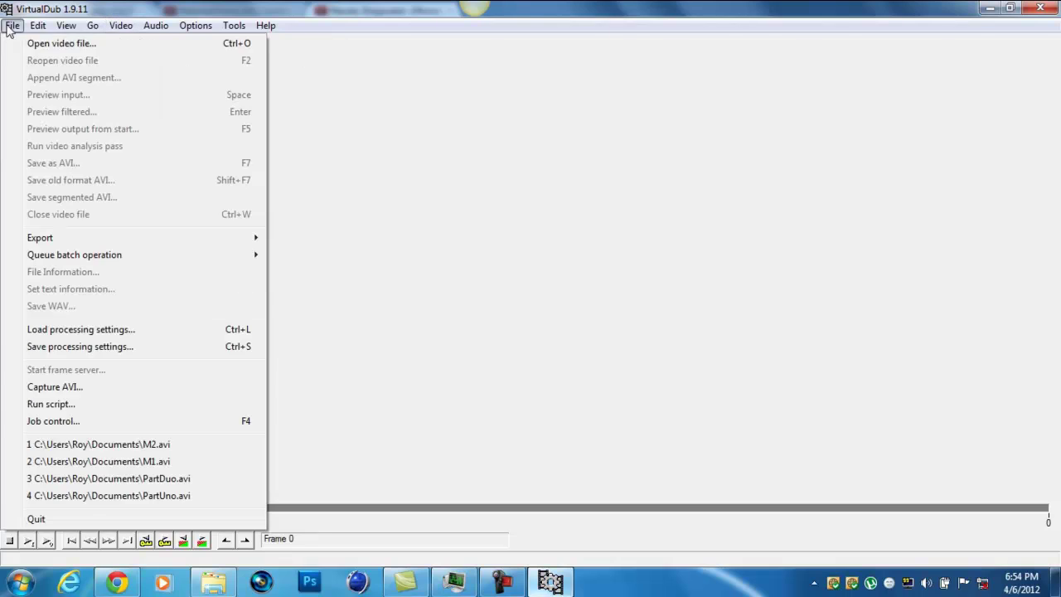
{"action": "left_click", "coordinate": [54, 387]}
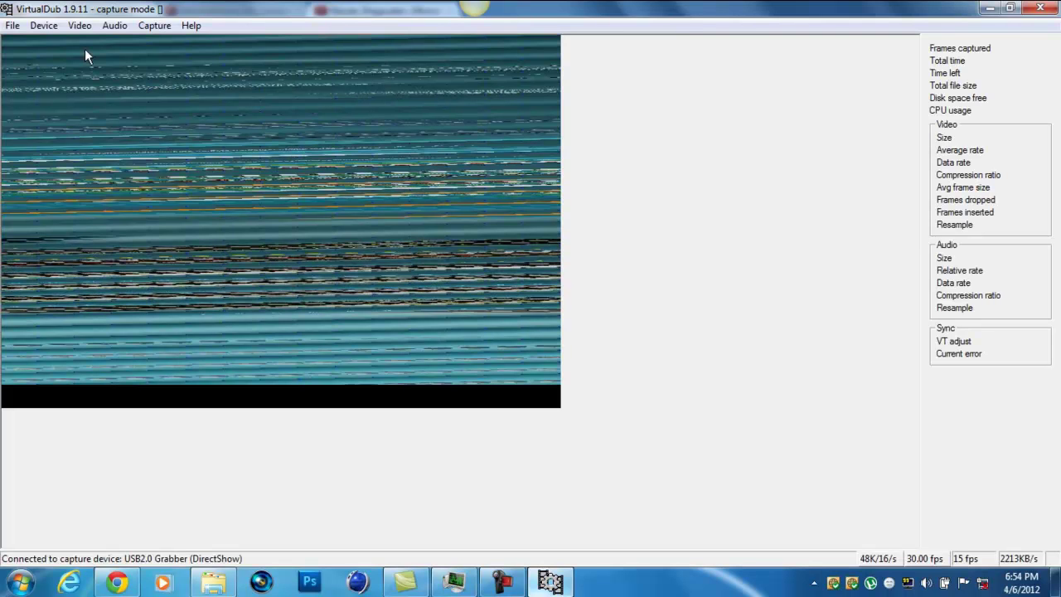
{"action": "left_click", "coordinate": [79, 26]}
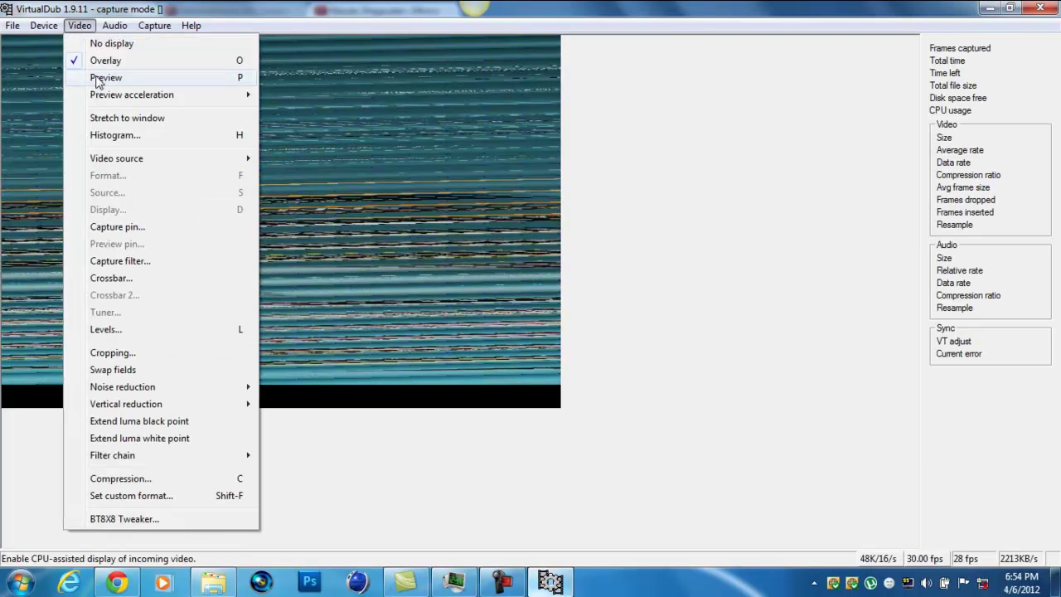
{"action": "left_click", "coordinate": [109, 80]}
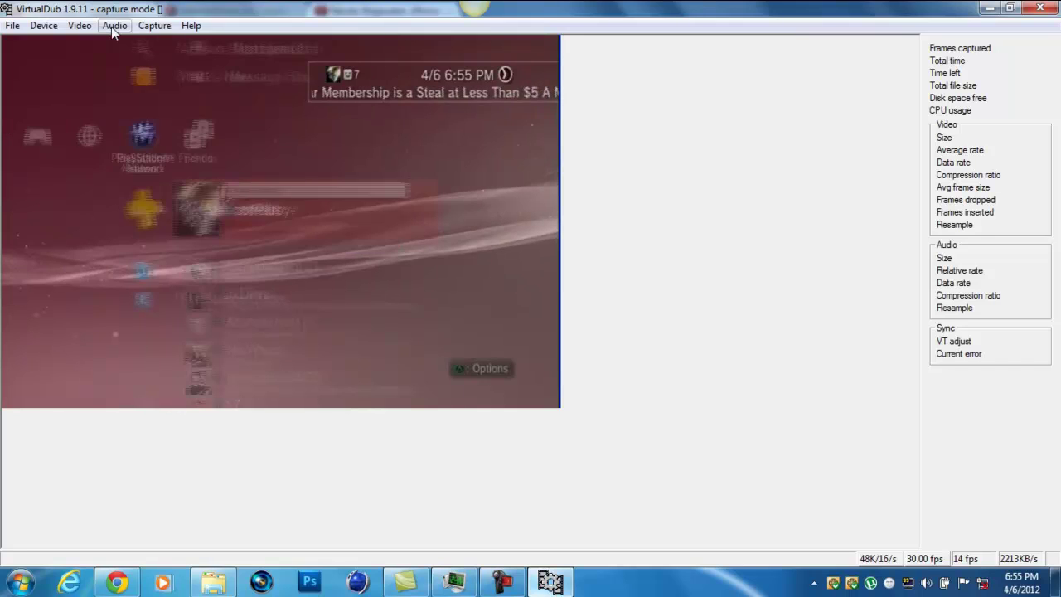
Set the capture's video compression to no recompression (YUY2)
{"action": "left_click", "coordinate": [111, 27]}
{"action": "mouse_move", "coordinate": [85, 27]}
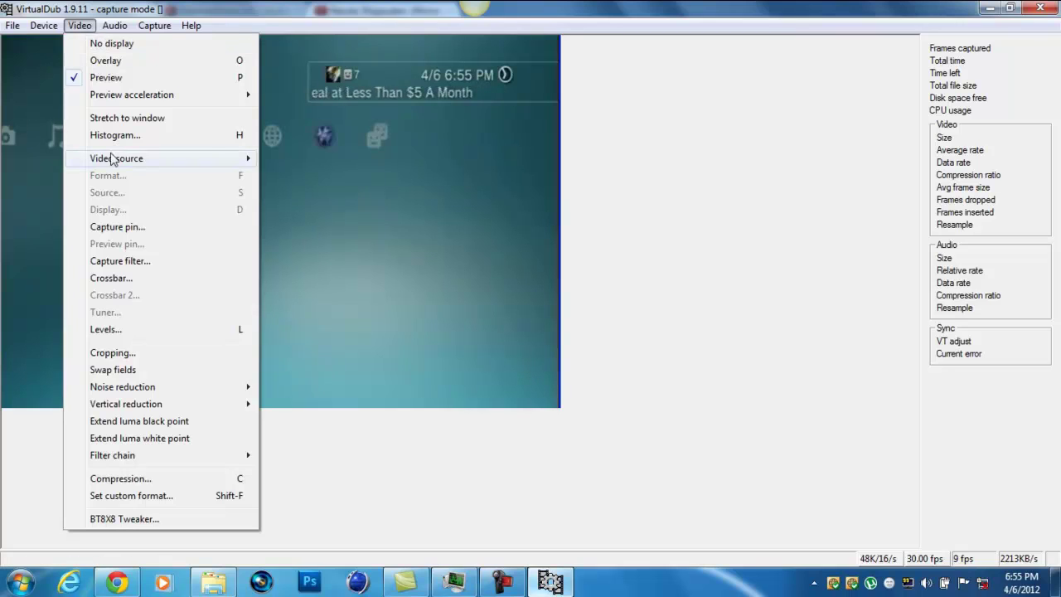
{"action": "mouse_move", "coordinate": [212, 161]}
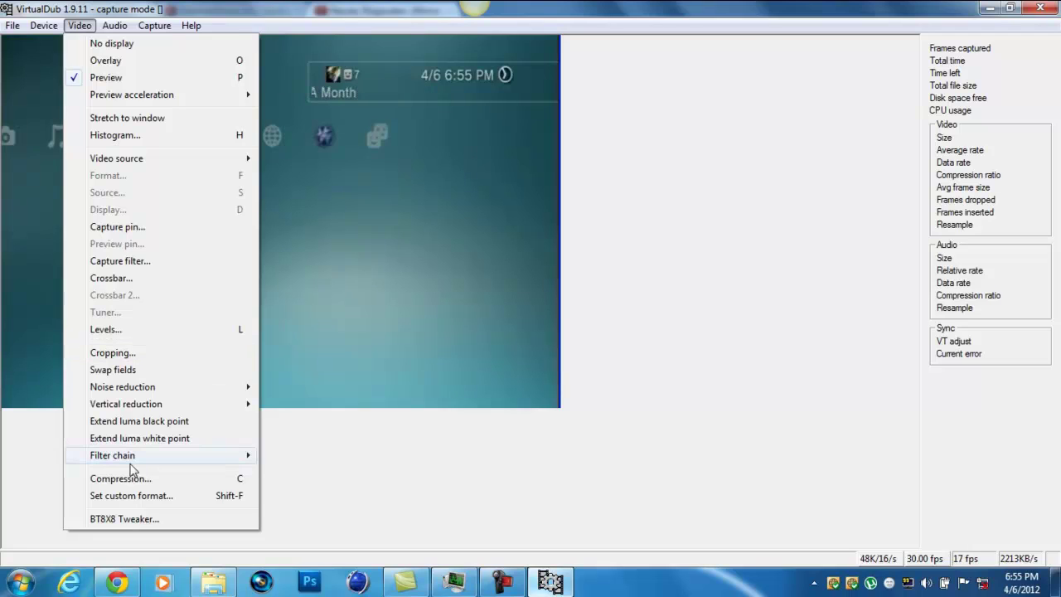
{"action": "mouse_move", "coordinate": [130, 463]}
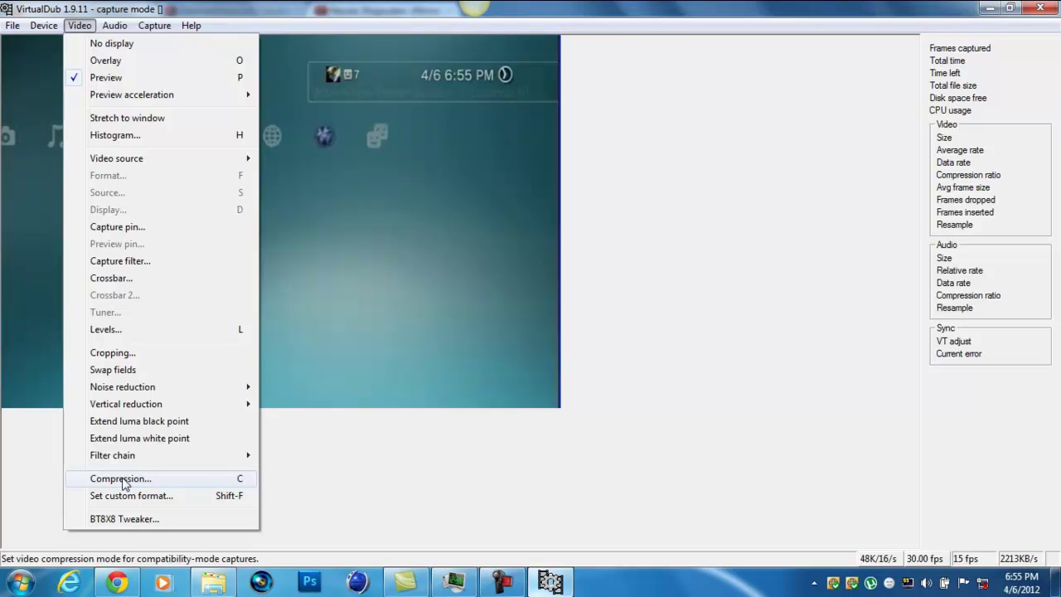
{"action": "left_click", "coordinate": [123, 479]}
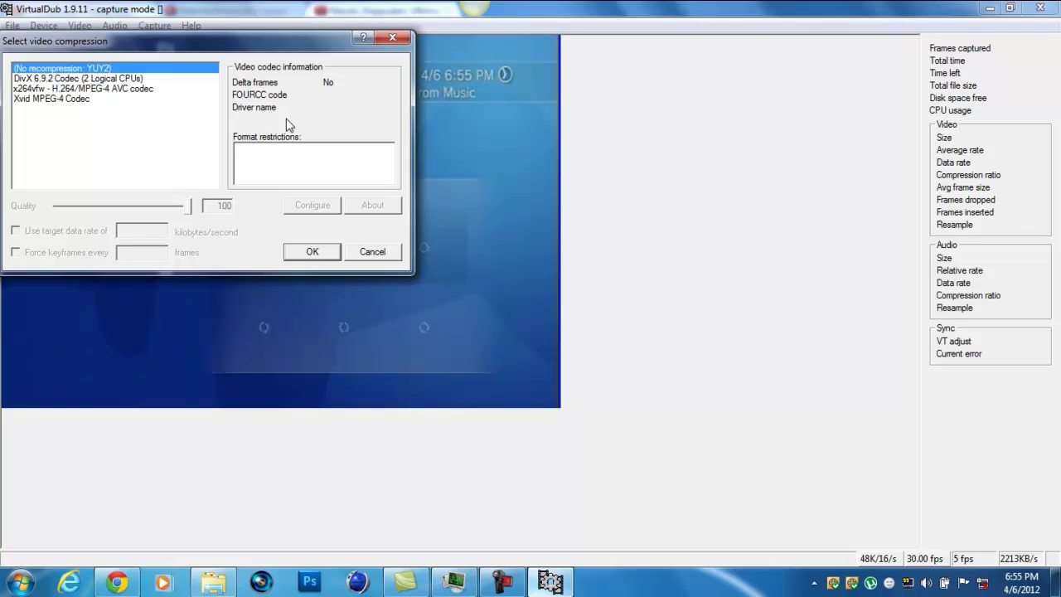
{"action": "left_click", "coordinate": [311, 252]}
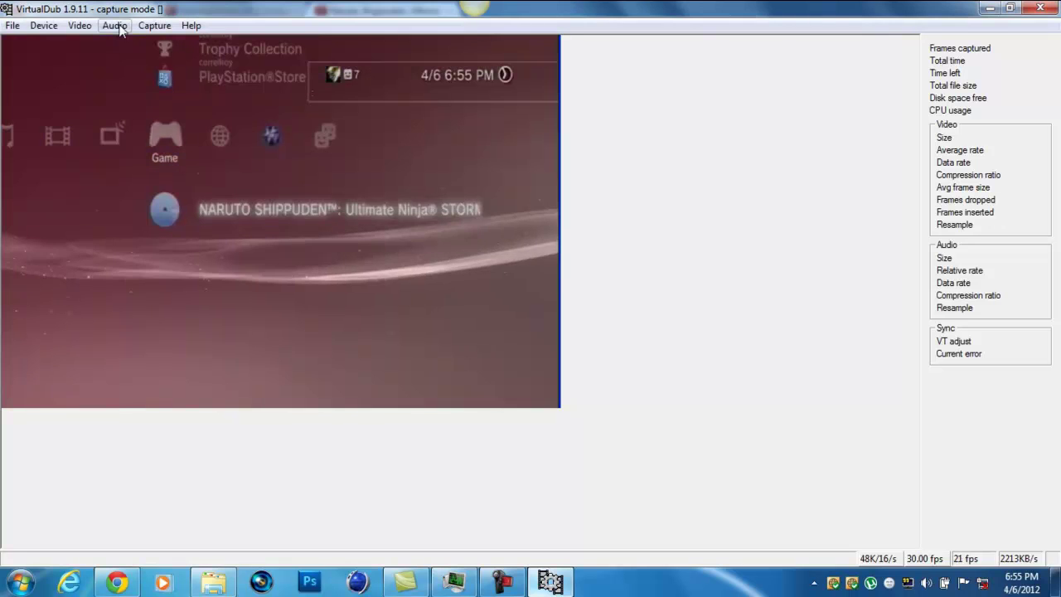
Confirm the capture settings with a frame rate of 30.0000, dismiss the Norton performance alert and check the frame rate choices
{"action": "left_click", "coordinate": [153, 26]}
{"action": "left_click", "coordinate": [179, 117]}
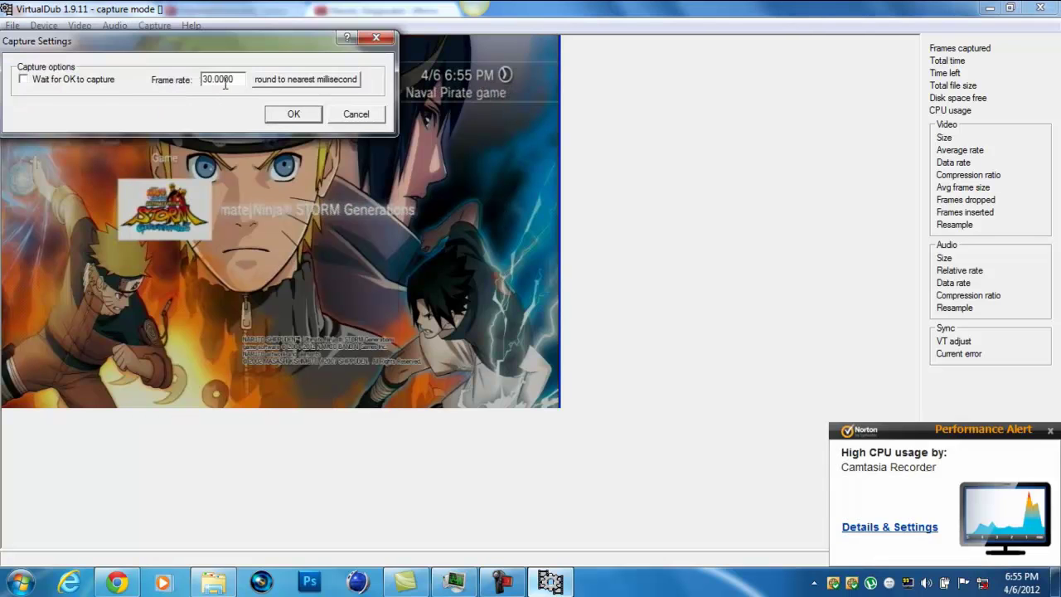
{"action": "left_click", "coordinate": [293, 114]}
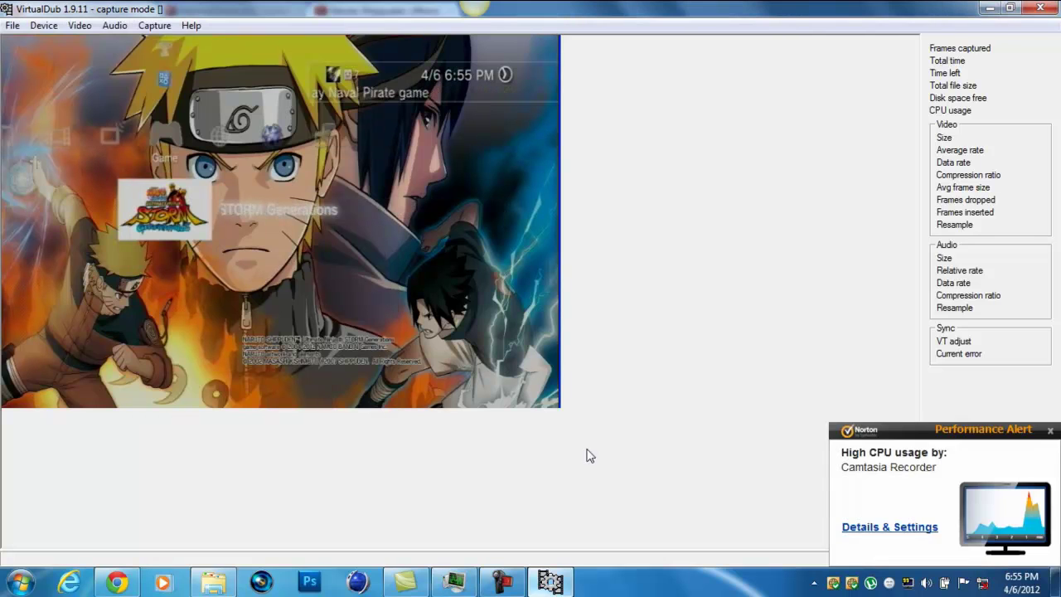
{"action": "left_click", "coordinate": [1049, 431]}
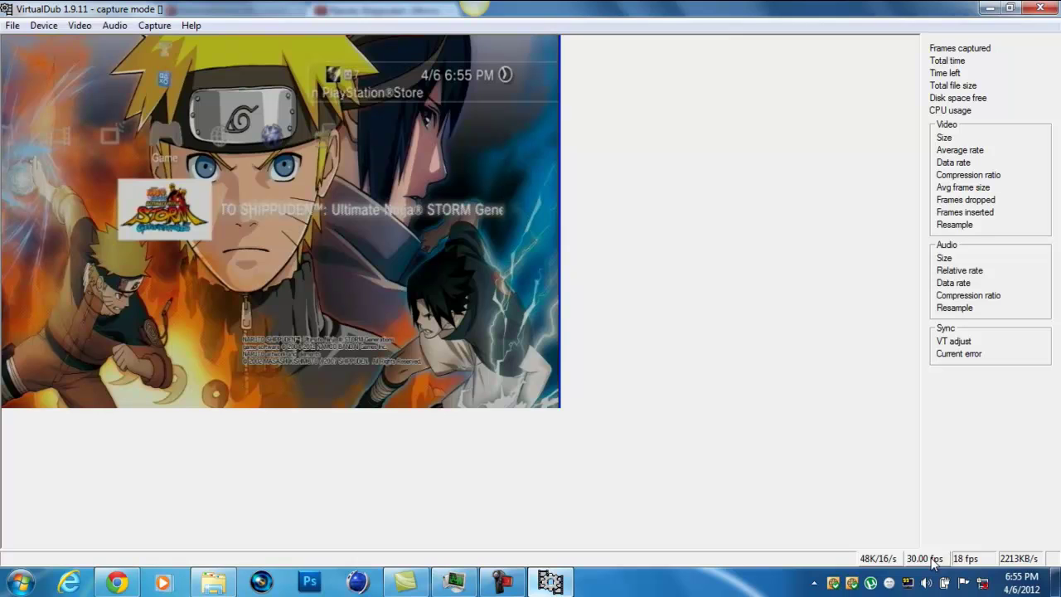
{"action": "left_click", "coordinate": [928, 559]}
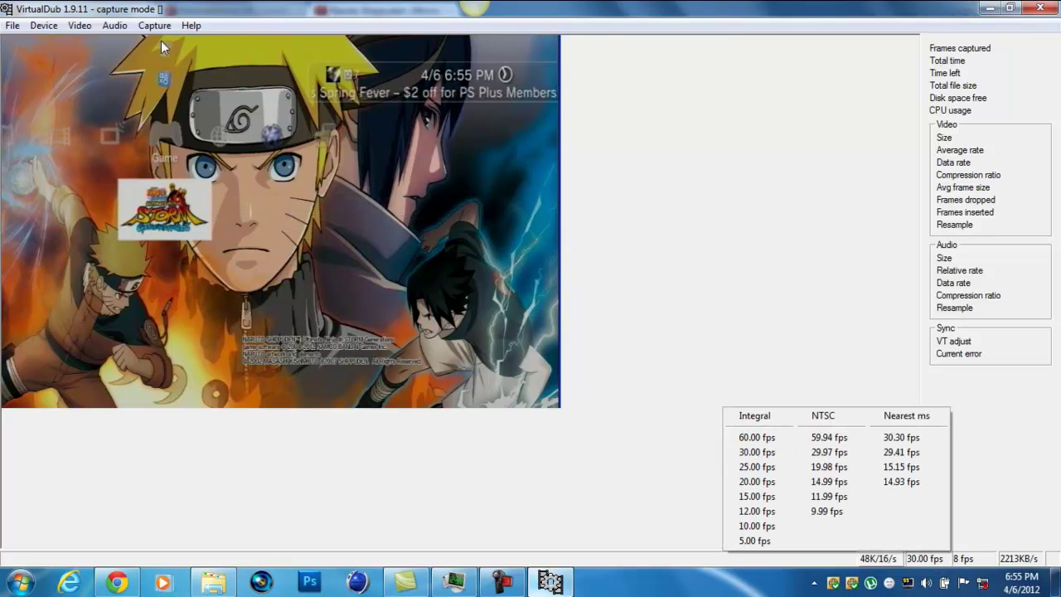
Accept the capture timing options with frame dropping, null frame insertion and audio-to-video resampling enabled
{"action": "left_click", "coordinate": [156, 25]}
{"action": "left_click", "coordinate": [174, 168]}
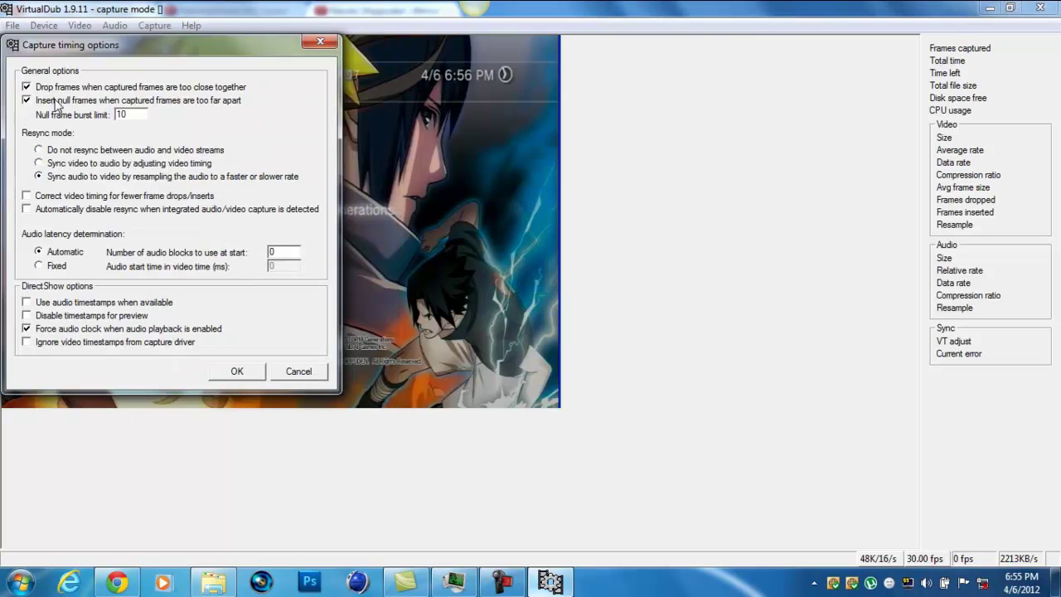
{"action": "left_click", "coordinate": [234, 370]}
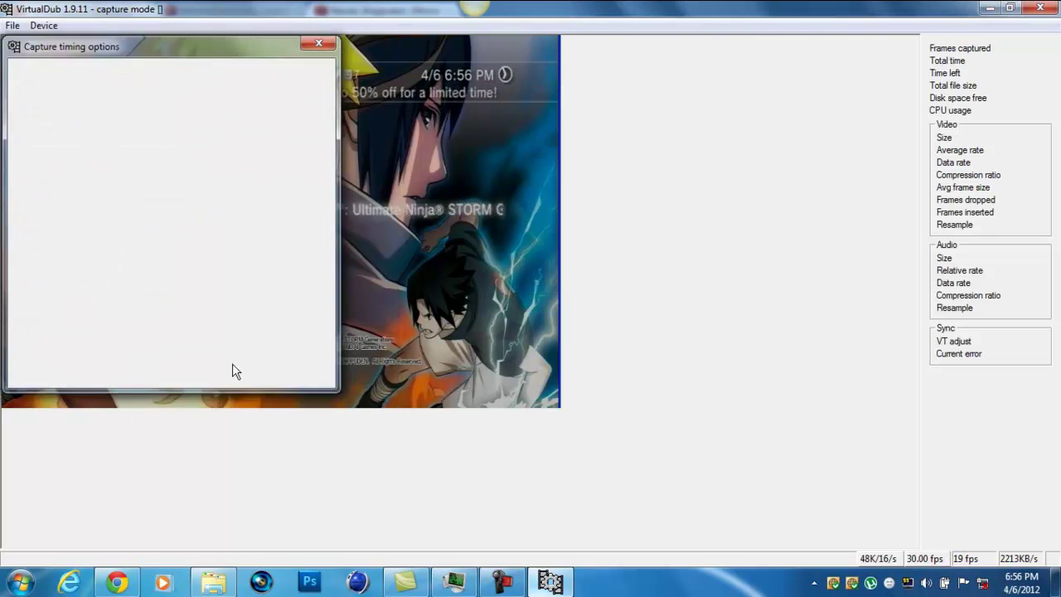
Set the capture pin's output size to 720 x 480 and its color space to YUY2
{"action": "left_click", "coordinate": [80, 24]}
{"action": "left_click", "coordinate": [109, 225]}
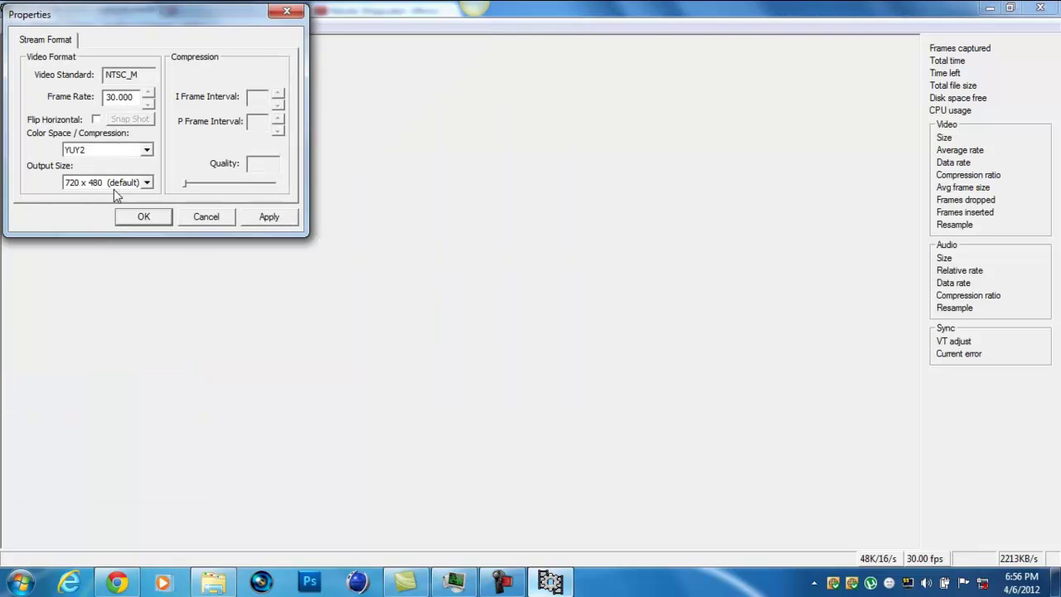
{"action": "left_click", "coordinate": [121, 184]}
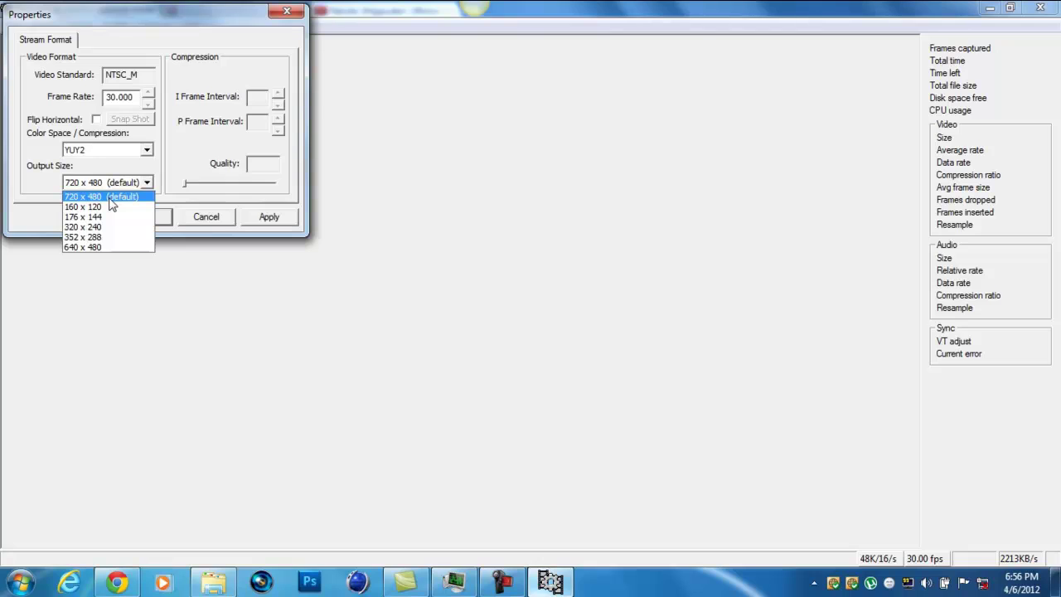
{"action": "left_click", "coordinate": [109, 197]}
{"action": "left_click", "coordinate": [117, 152]}
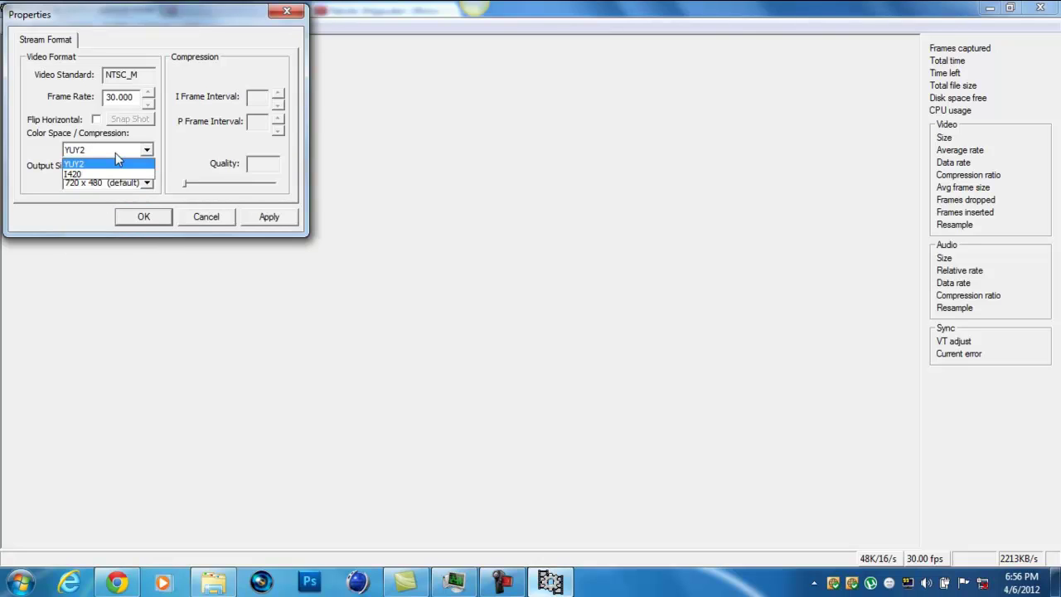
{"action": "left_click", "coordinate": [116, 154]}
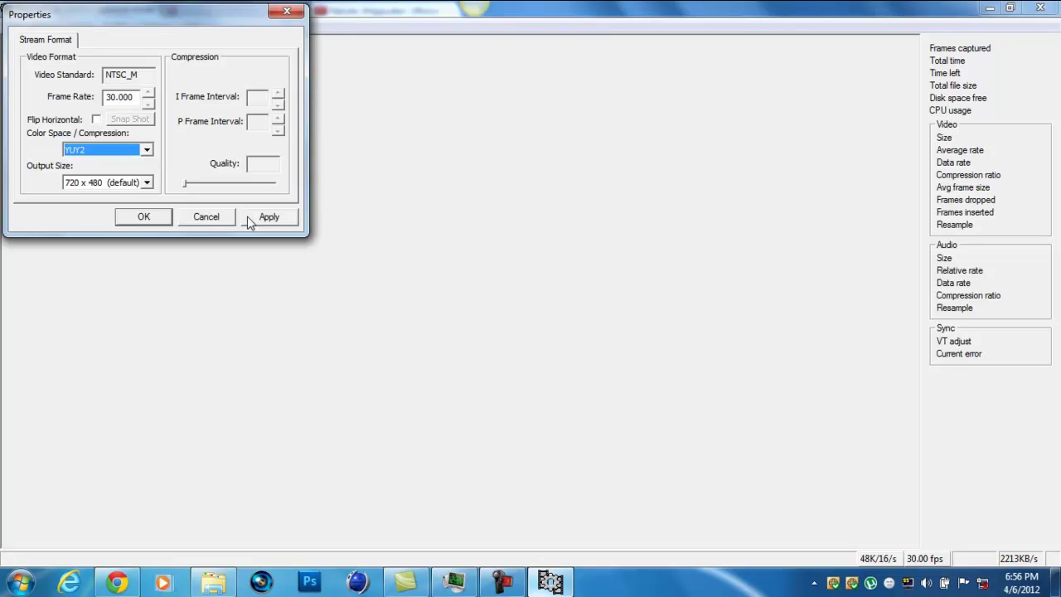
{"action": "left_click", "coordinate": [158, 222]}
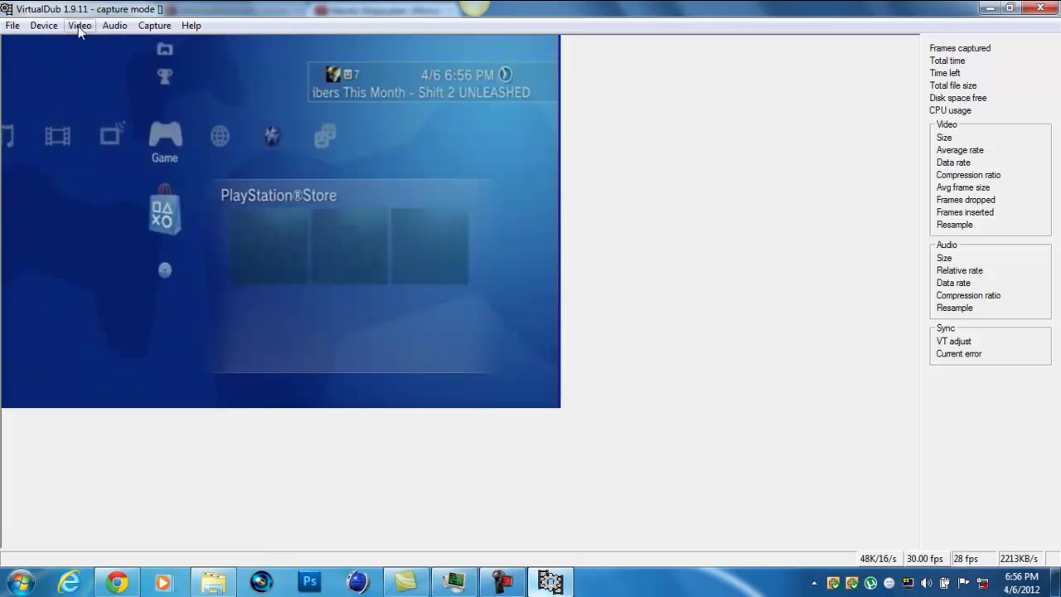
Set the capture file to "hq Test" as an AVI in My Documents
{"action": "left_click", "coordinate": [79, 25]}
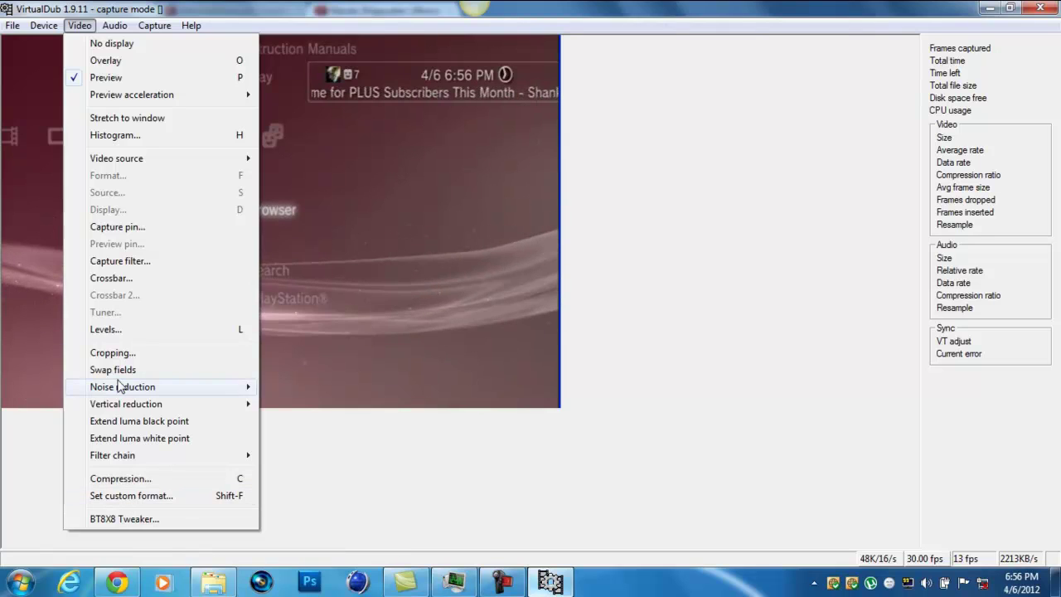
{"action": "mouse_move", "coordinate": [13, 25]}
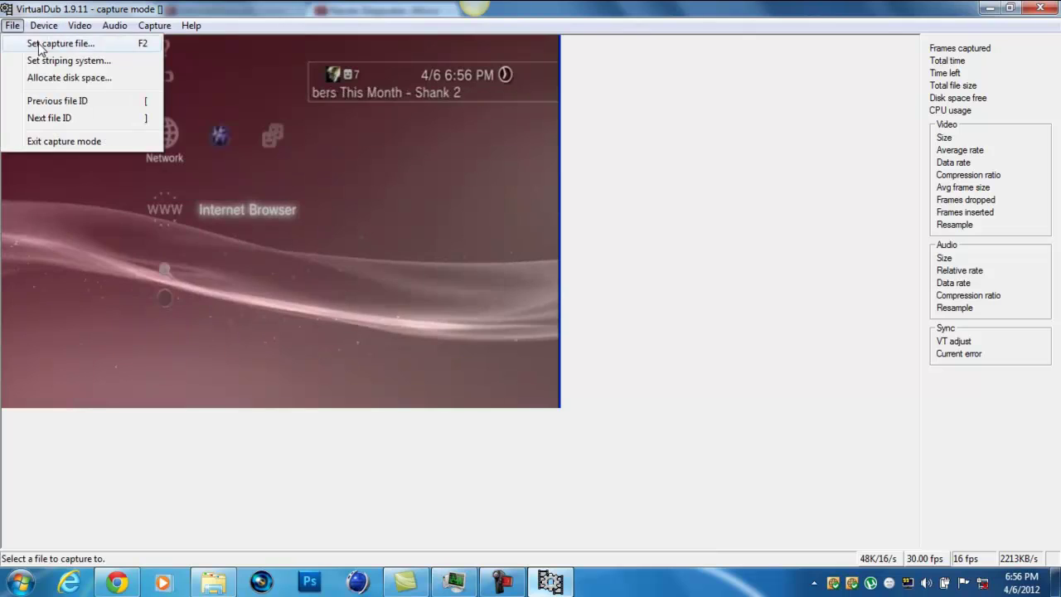
{"action": "left_click", "coordinate": [38, 45]}
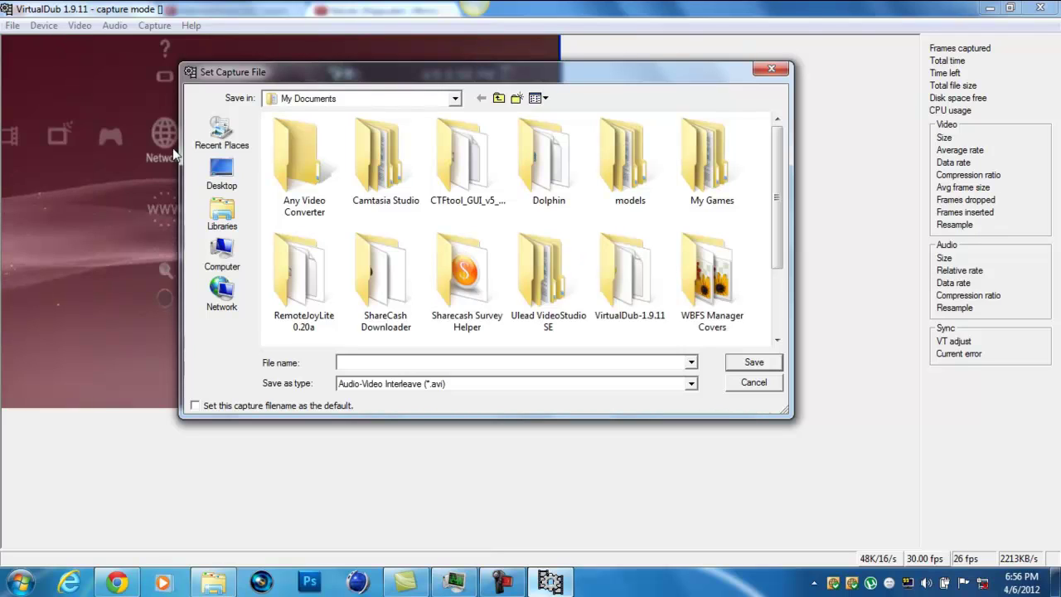
{"action": "type", "text": "HD T"}
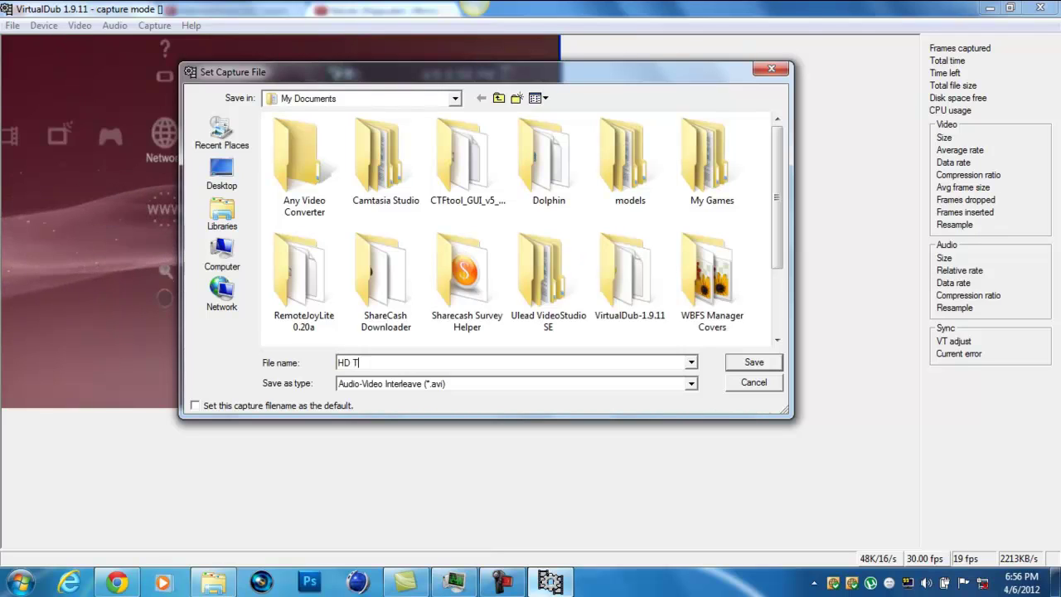
{"action": "type", "text": "est"}
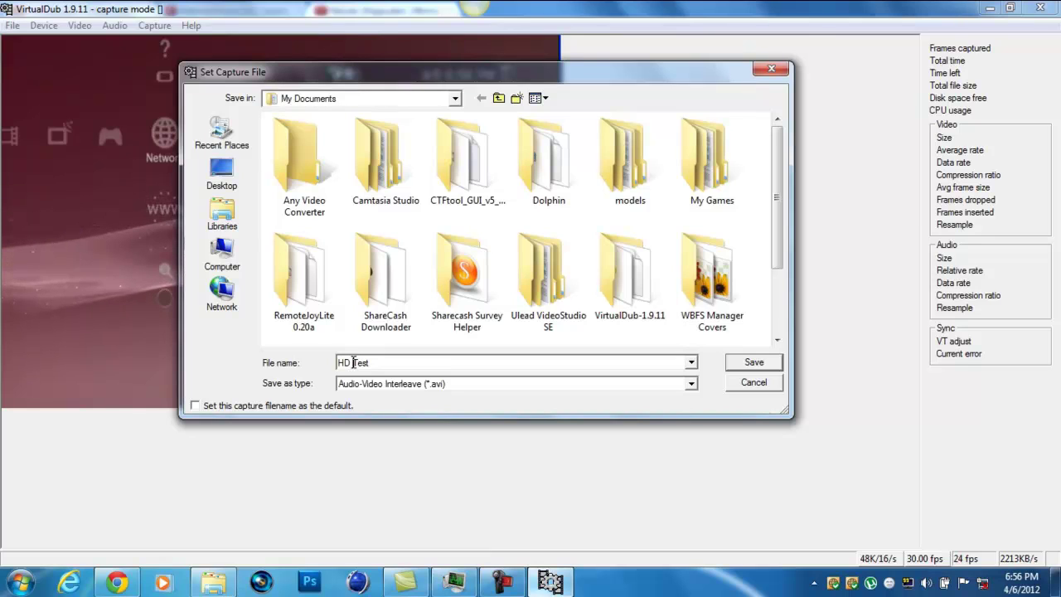
{"action": "left_click_drag", "start_coordinate": [353, 362], "coordinate": [268, 377]}
{"action": "type", "text": "h"}
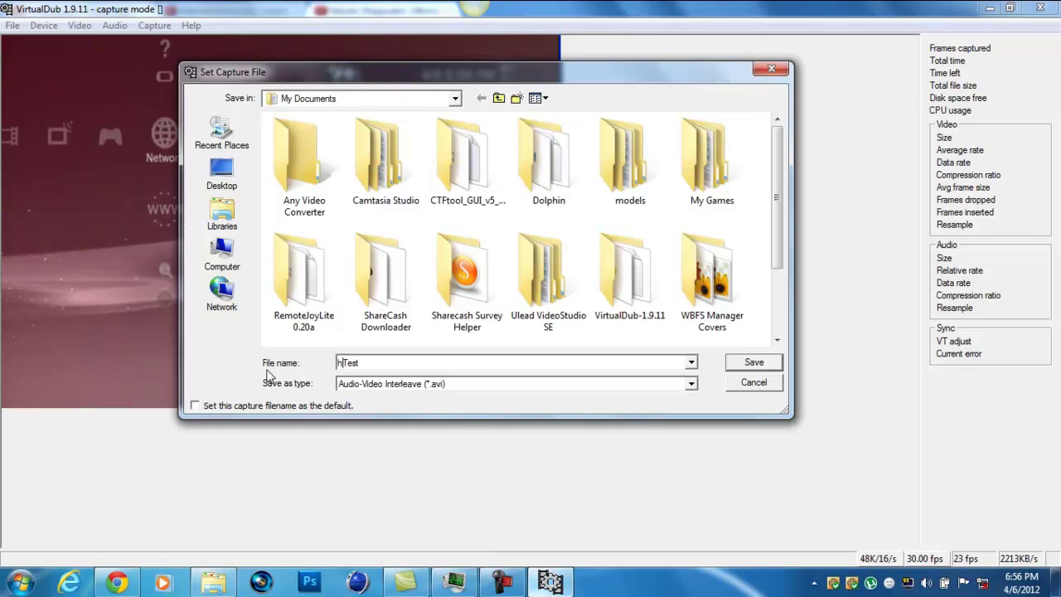
{"action": "type", "text": "q"}
{"action": "key", "text": "Return"}
Capture a short video clip of the PlayStation 3 menu to hq Test.avi and stop the capture
{"action": "left_click", "coordinate": [155, 25]}
{"action": "left_click", "coordinate": [202, 42]}
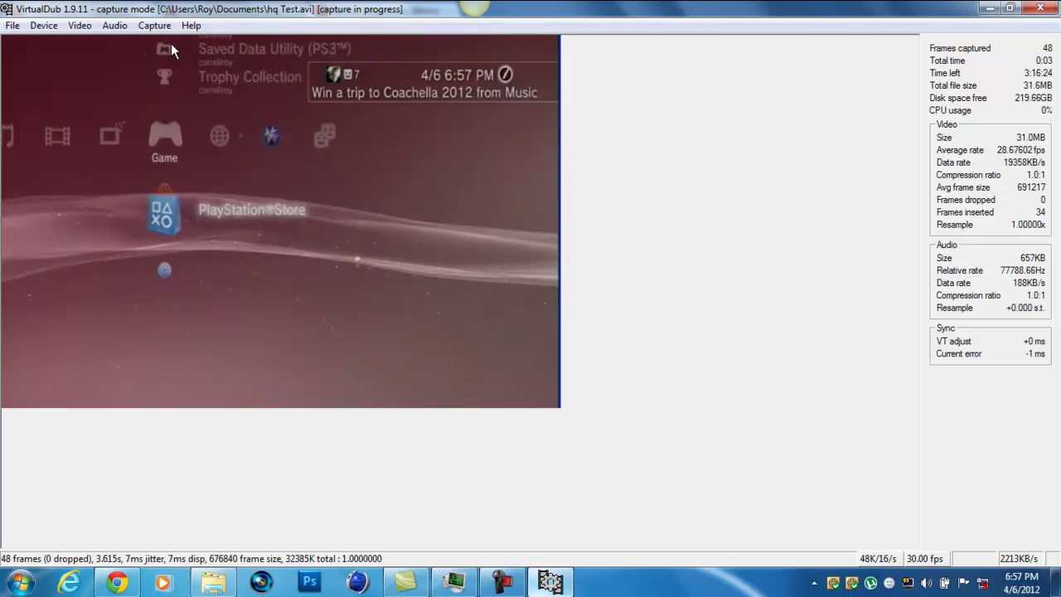
{"action": "left_click", "coordinate": [155, 25]}
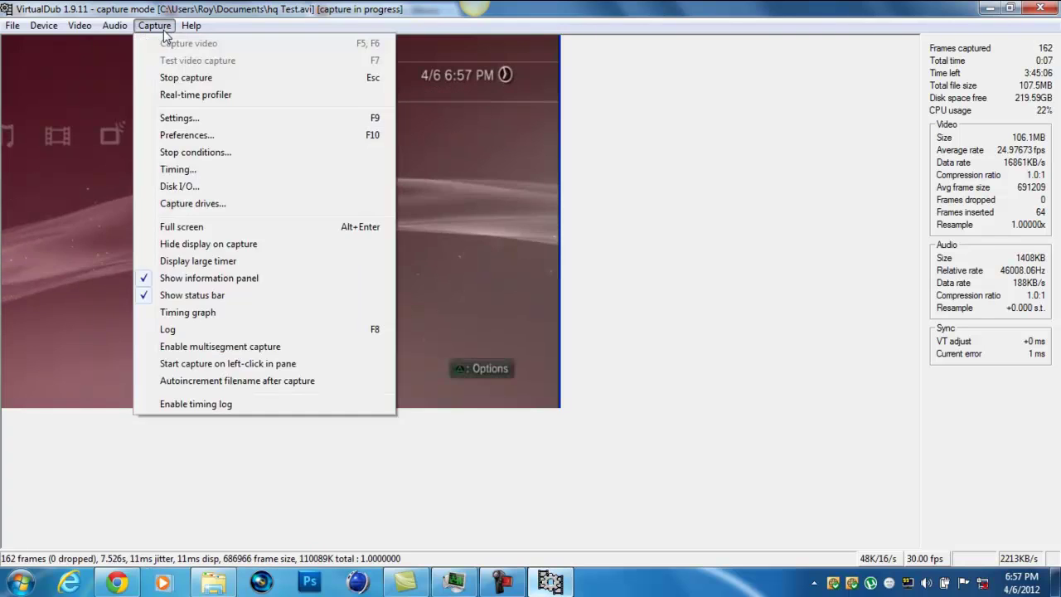
{"action": "left_click", "coordinate": [182, 310]}
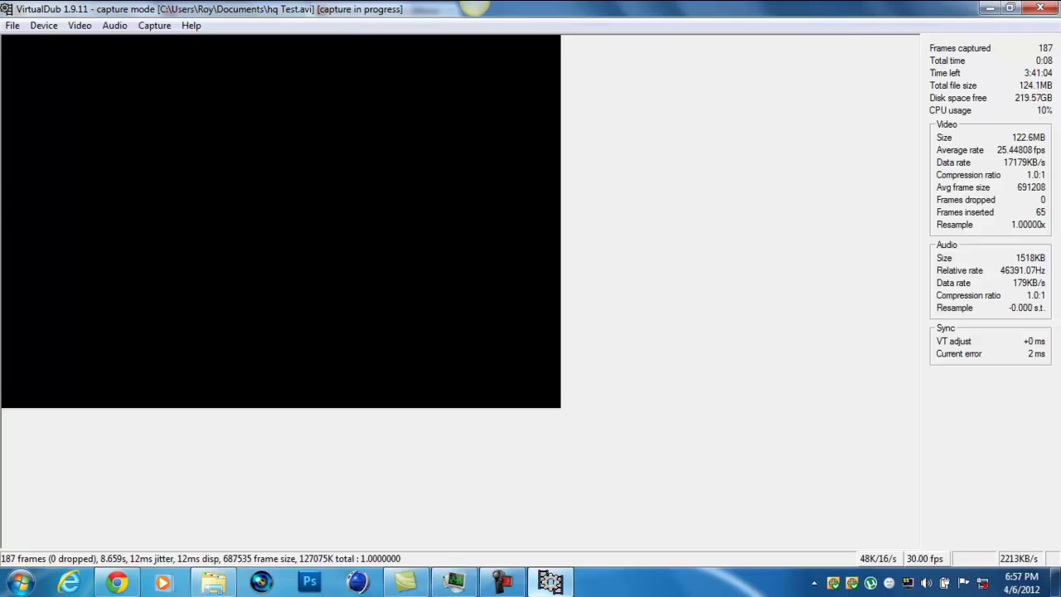
Exit capture mode and open the captured video file hq Test.avi
{"action": "left_click", "coordinate": [12, 25]}
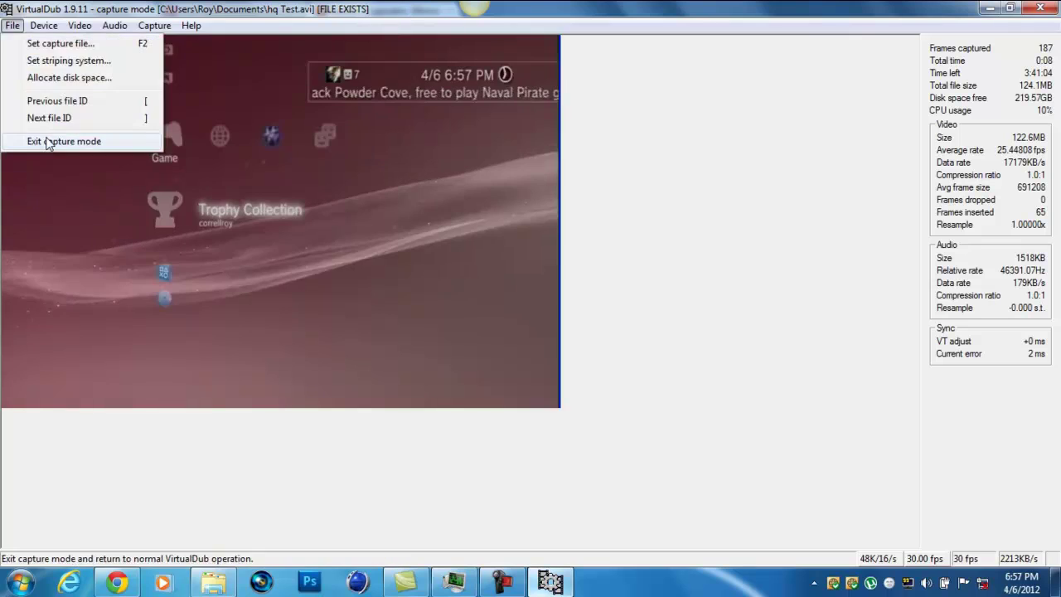
{"action": "left_click", "coordinate": [47, 141]}
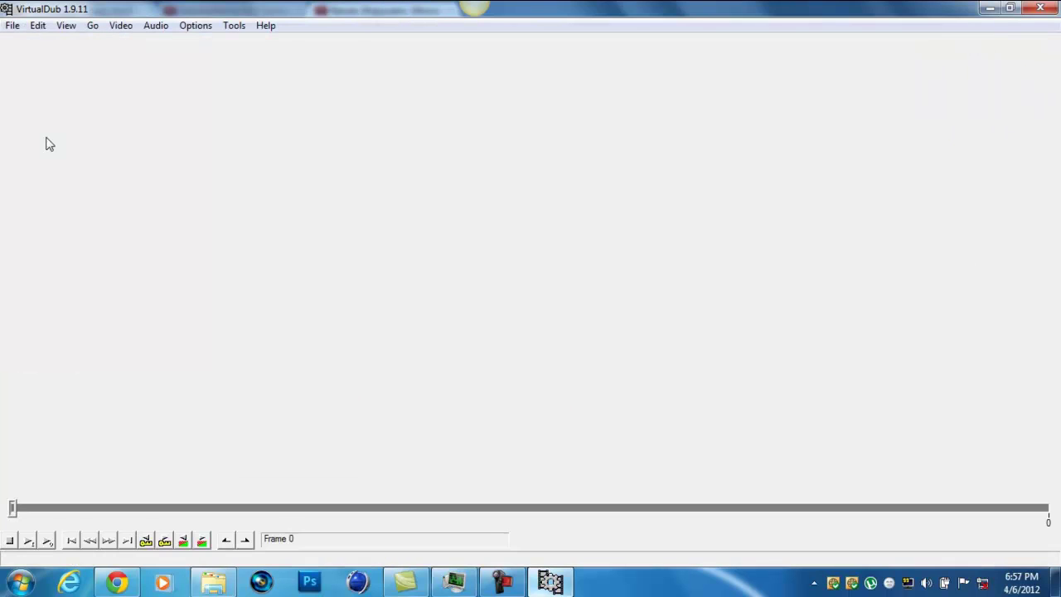
{"action": "left_click", "coordinate": [12, 26]}
{"action": "left_click", "coordinate": [35, 45]}
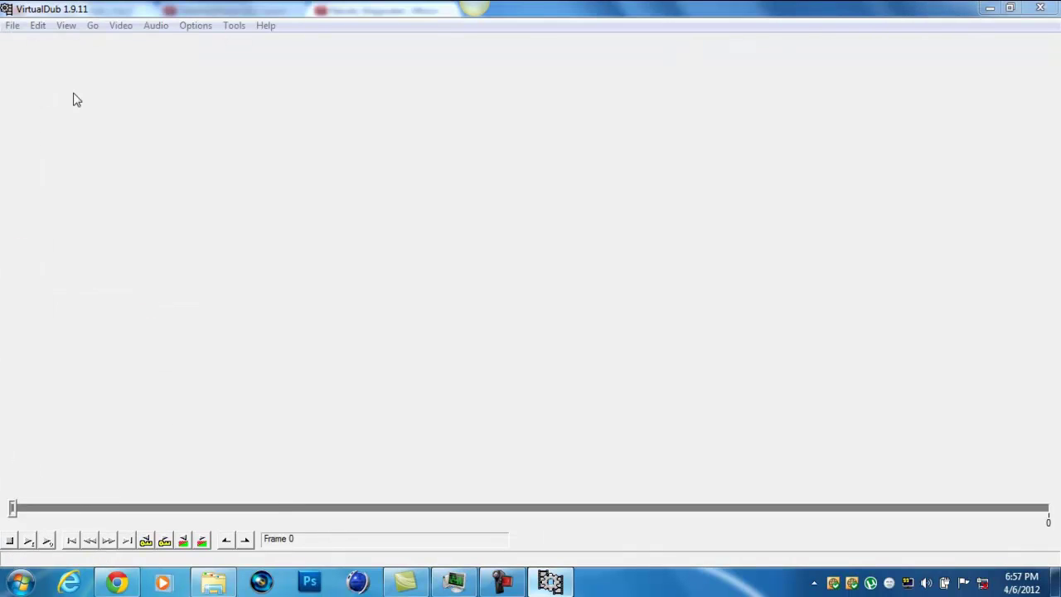
{"action": "scroll", "coordinate": [781, 172], "scroll_direction": "down", "scroll_amount": 2}
{"action": "double_click", "coordinate": [467, 240]}
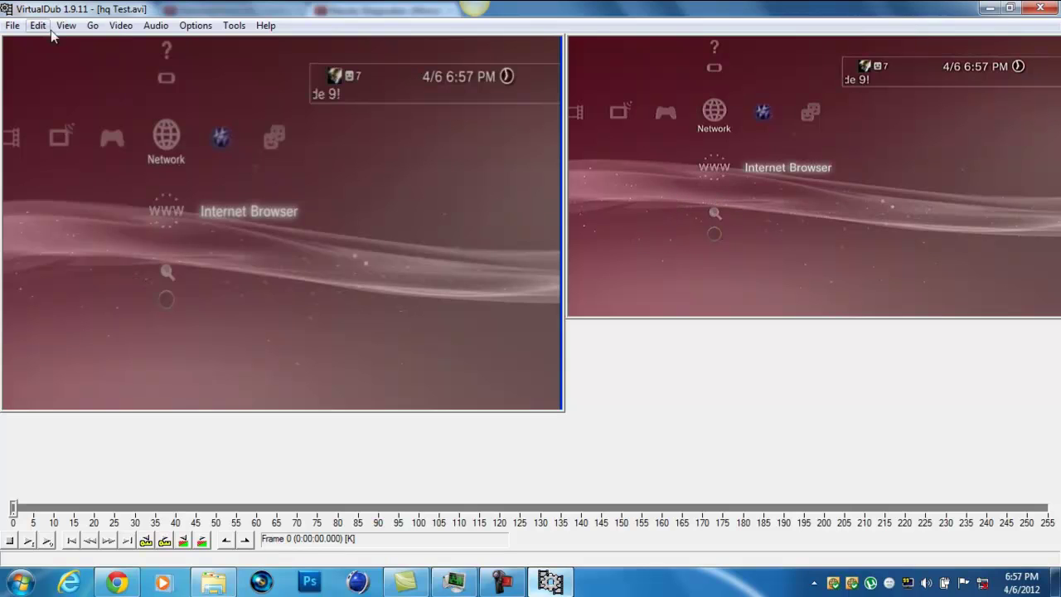
Review the Deinterlace entry in the video filters, accepting Blend fields with the top field kept
{"action": "left_click", "coordinate": [93, 25]}
{"action": "mouse_move", "coordinate": [111, 31]}
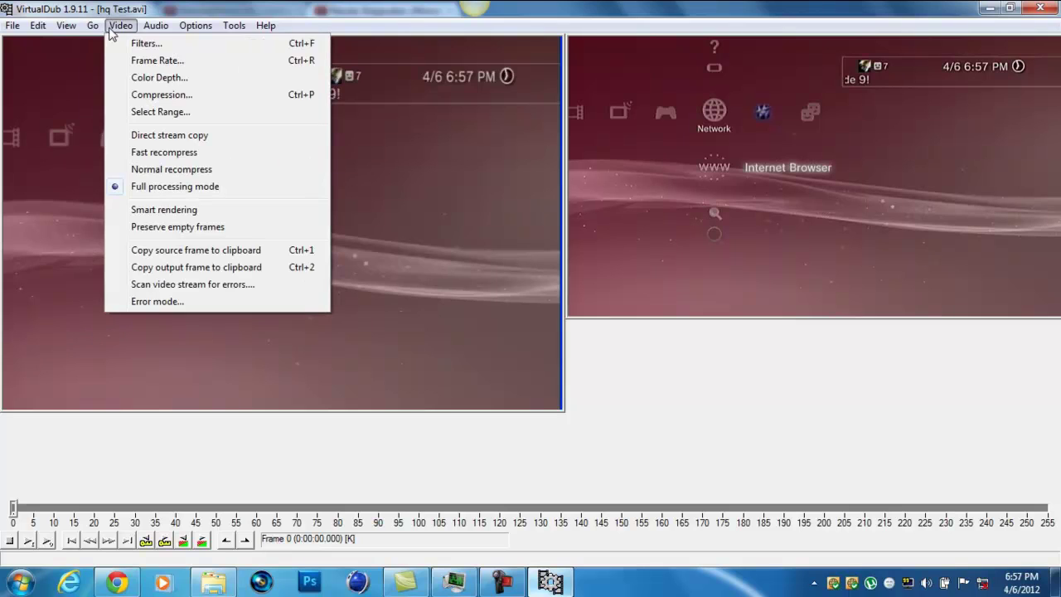
{"action": "left_click", "coordinate": [139, 46]}
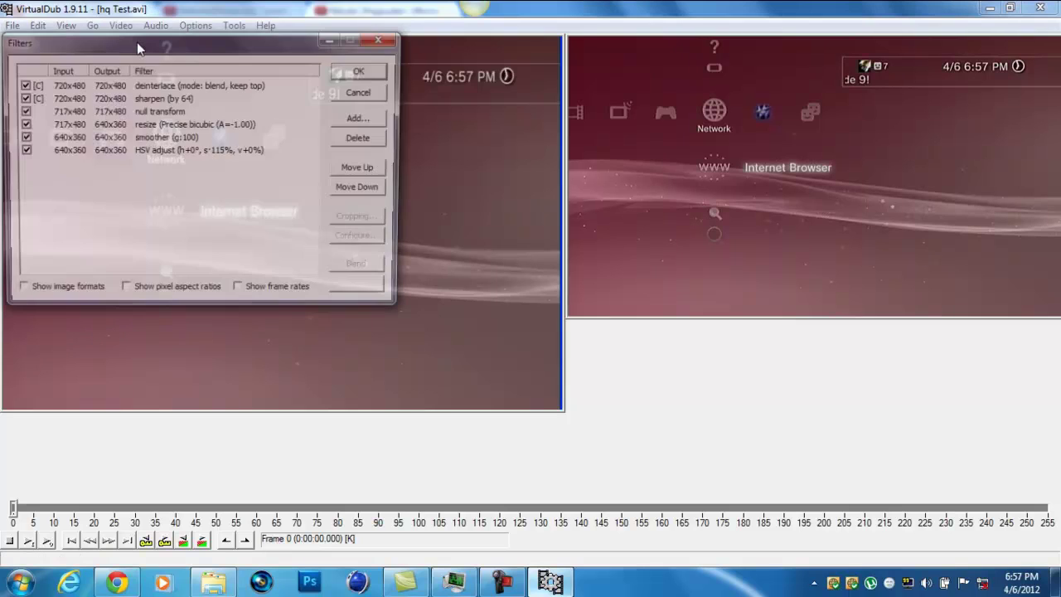
{"action": "double_click", "coordinate": [150, 86]}
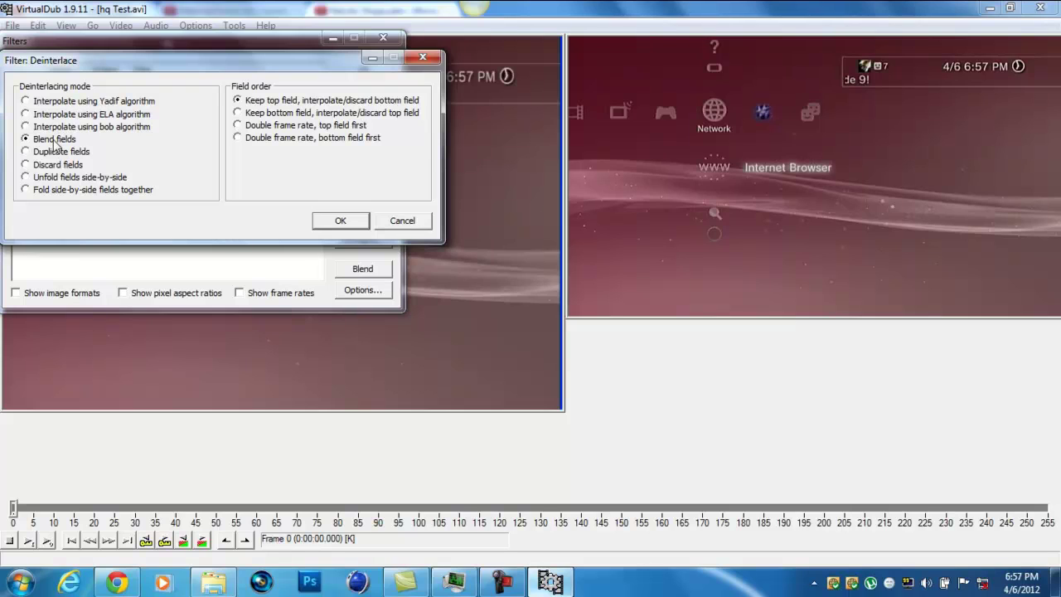
{"action": "left_click", "coordinate": [340, 221]}
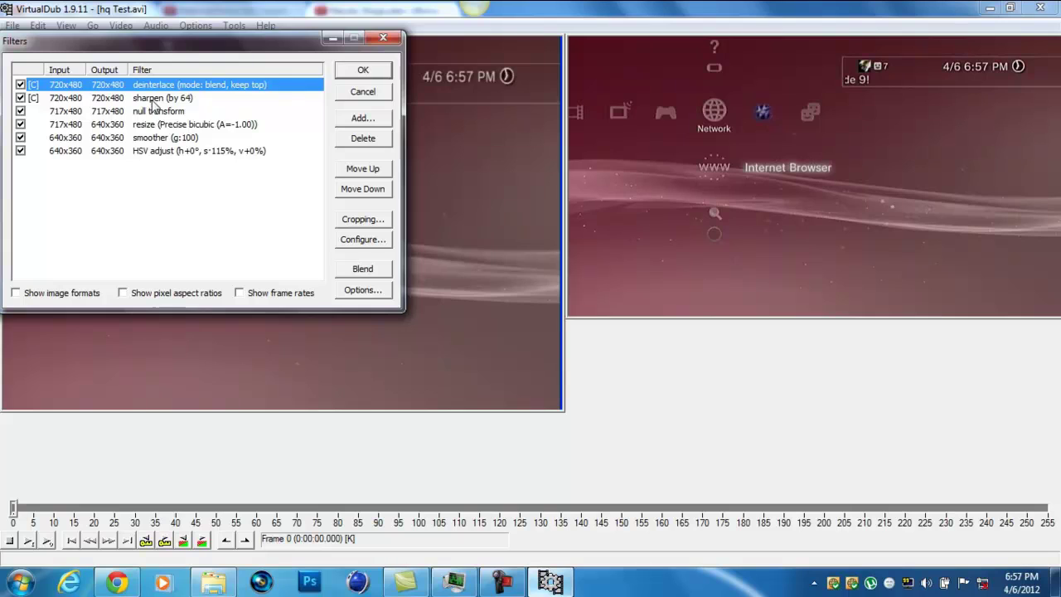
Check the Sharpen filter's strength without changing it and select the null transform filter
{"action": "double_click", "coordinate": [152, 100]}
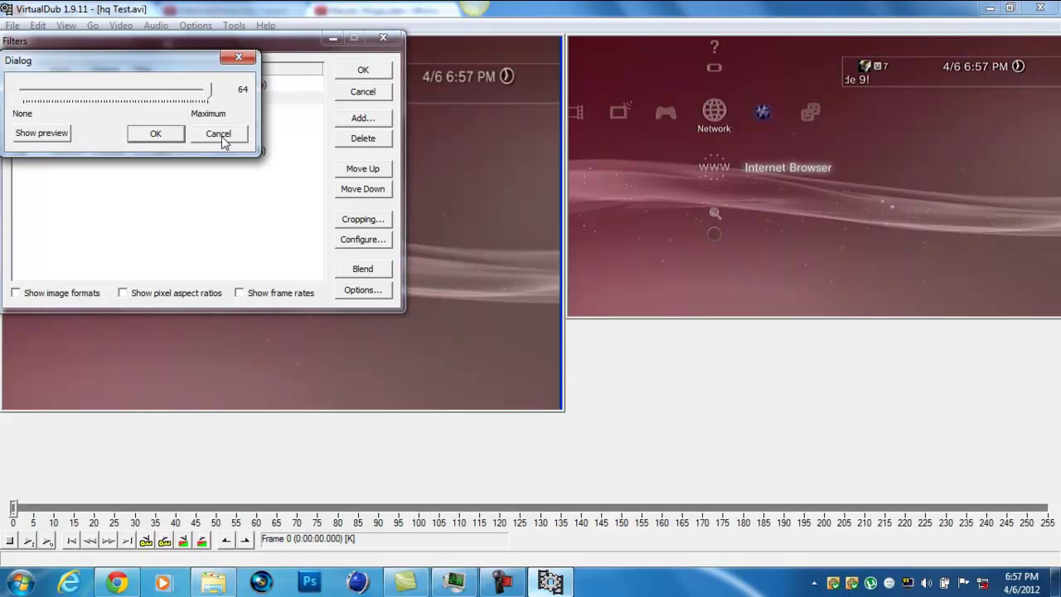
{"action": "left_click", "coordinate": [221, 136]}
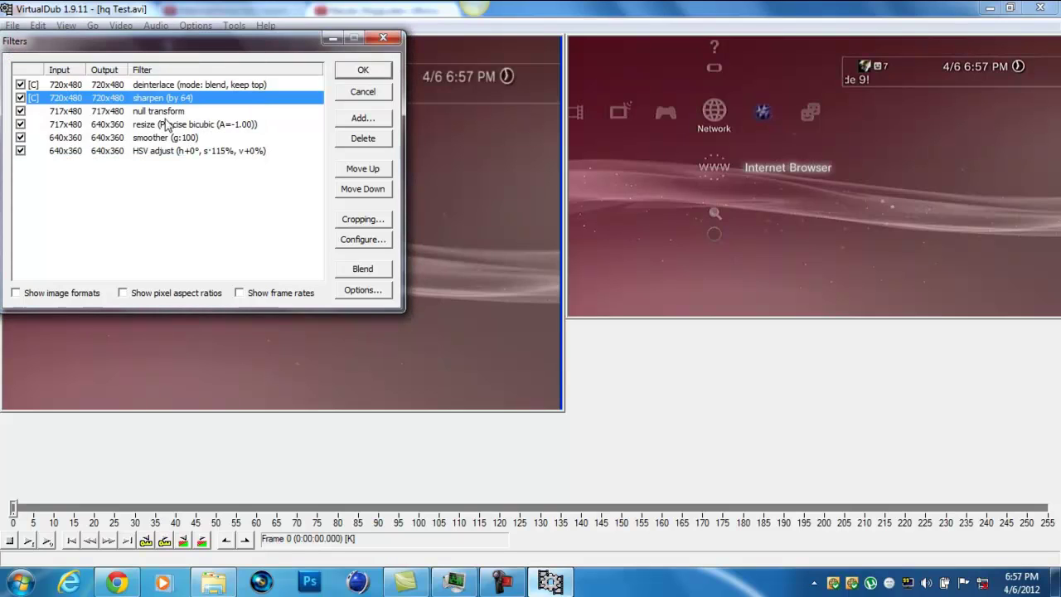
{"action": "left_click", "coordinate": [162, 113]}
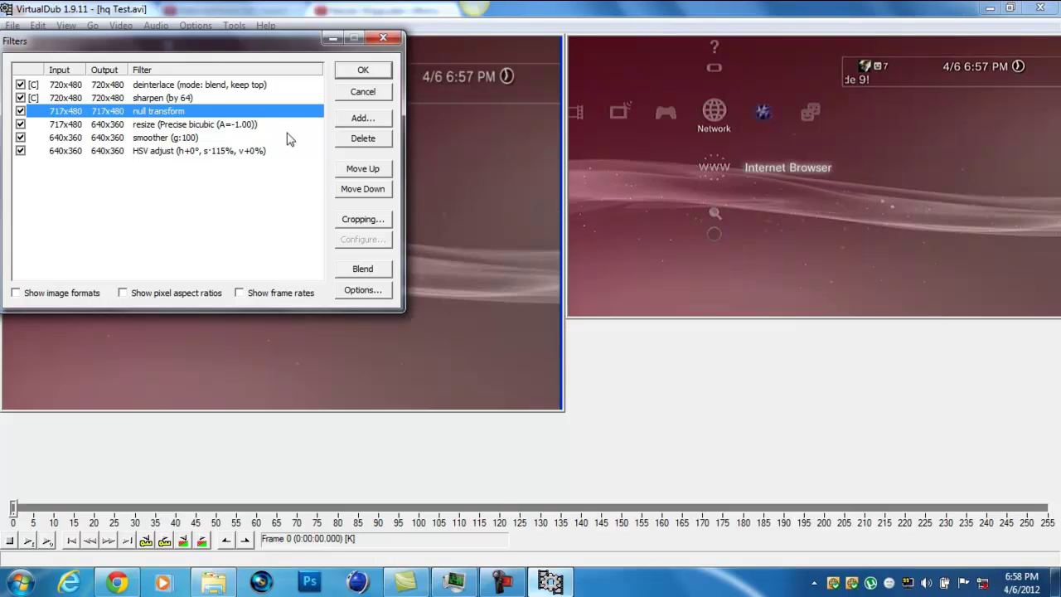
Try an absolute size of 854 x 480 pixels in the resize filter's configuration
{"action": "left_click", "coordinate": [198, 126]}
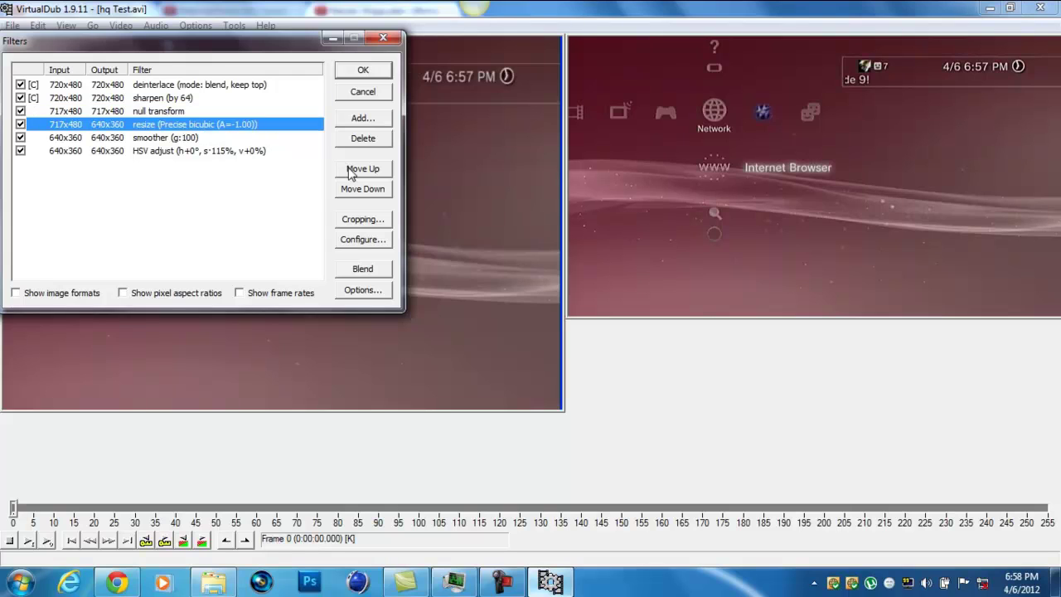
{"action": "left_click", "coordinate": [362, 239]}
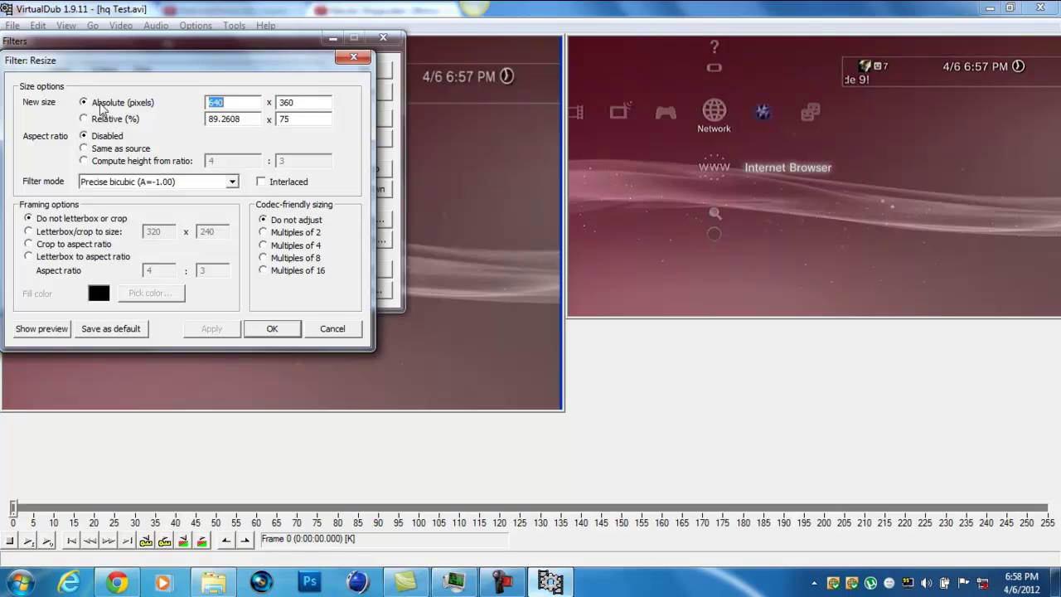
{"action": "left_click", "coordinate": [228, 101]}
{"action": "left_click", "coordinate": [281, 102]}
{"action": "left_click_drag", "start_coordinate": [225, 102], "coordinate": [190, 106]}
{"action": "type", "text": "854"}
{"action": "key", "text": "Tab"}
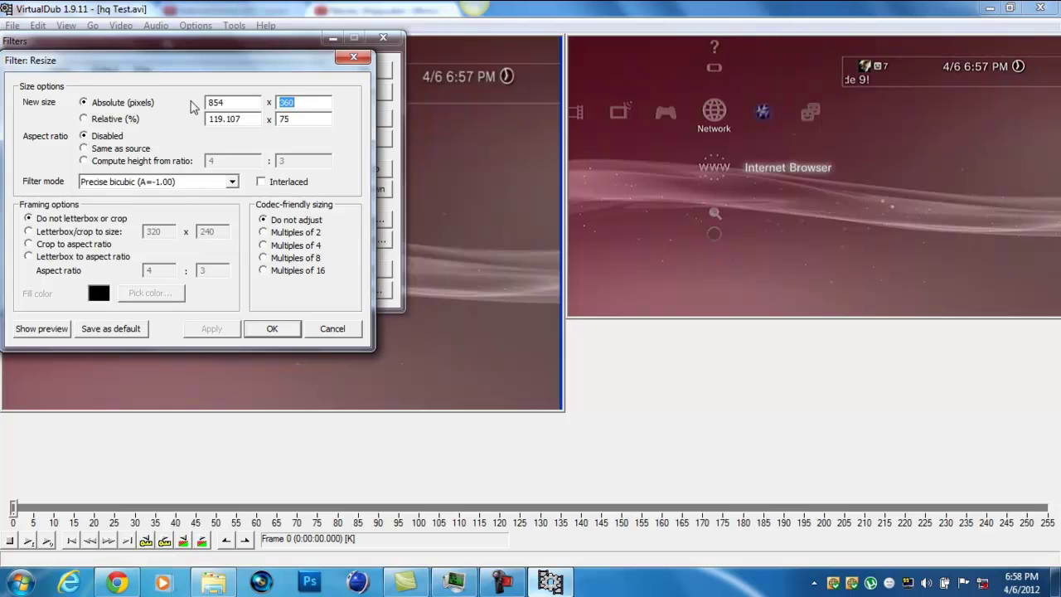
{"action": "type", "text": "4800"}
{"action": "key", "text": "BackSpace"}
{"action": "key", "text": "BackSpace"}
{"action": "type", "text": "0"}
Set the resize filter to 640 x 360 pixels with Precise bicubic (A=-1.00) mode and accept it
{"action": "left_click_drag", "start_coordinate": [227, 102], "coordinate": [199, 104]}
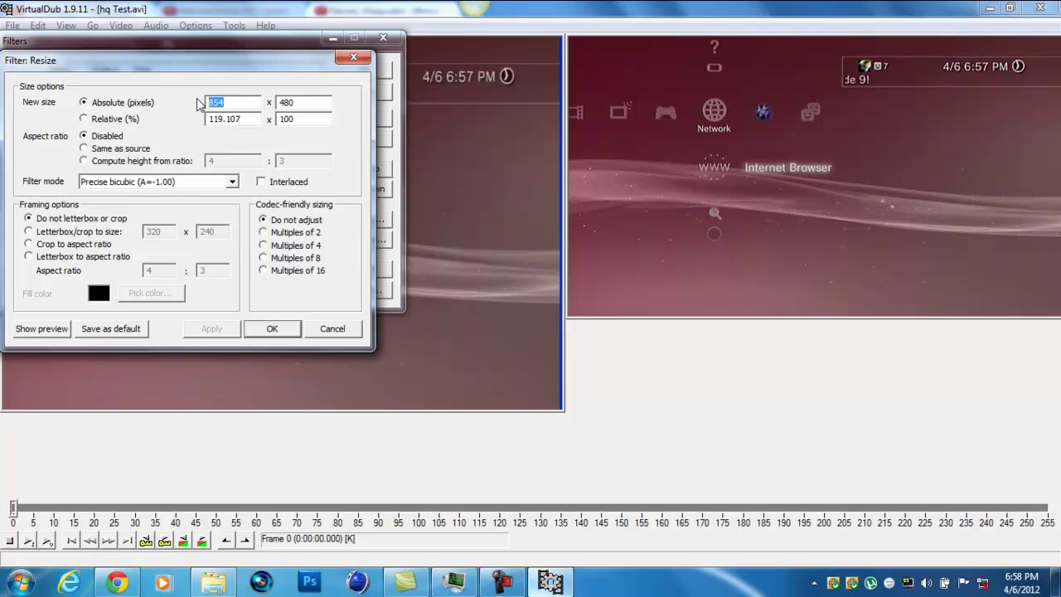
{"action": "type", "text": "640"}
{"action": "key", "text": "Tab"}
{"action": "type", "text": "360"}
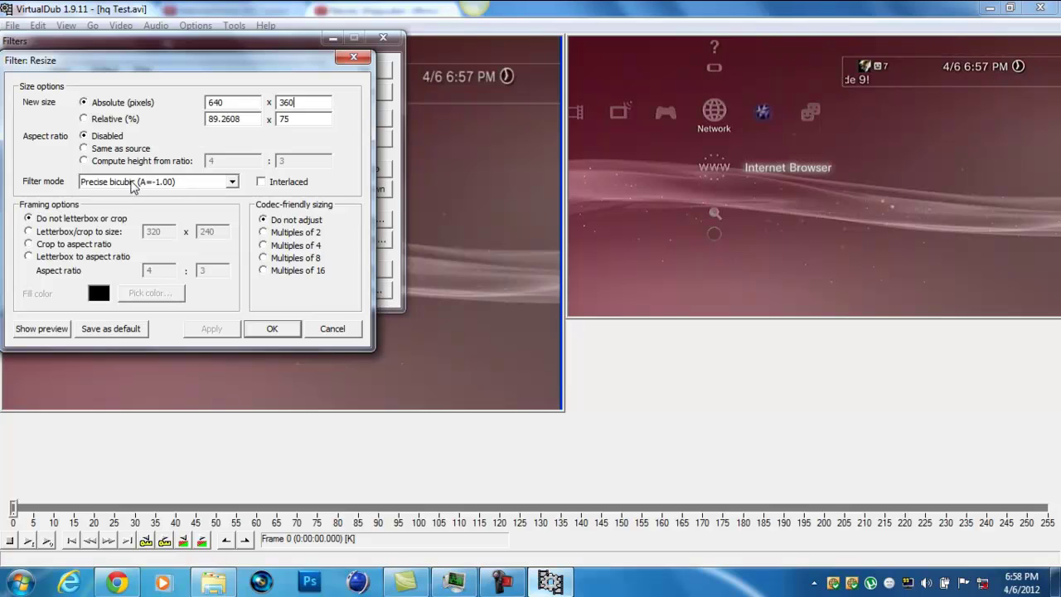
{"action": "left_click", "coordinate": [166, 182]}
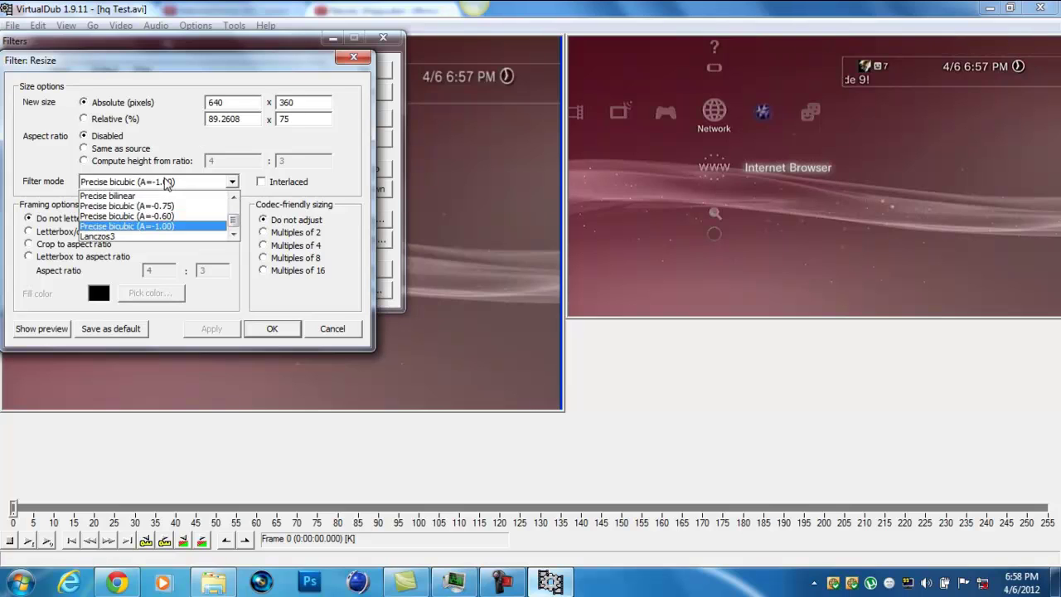
{"action": "left_click", "coordinate": [142, 229]}
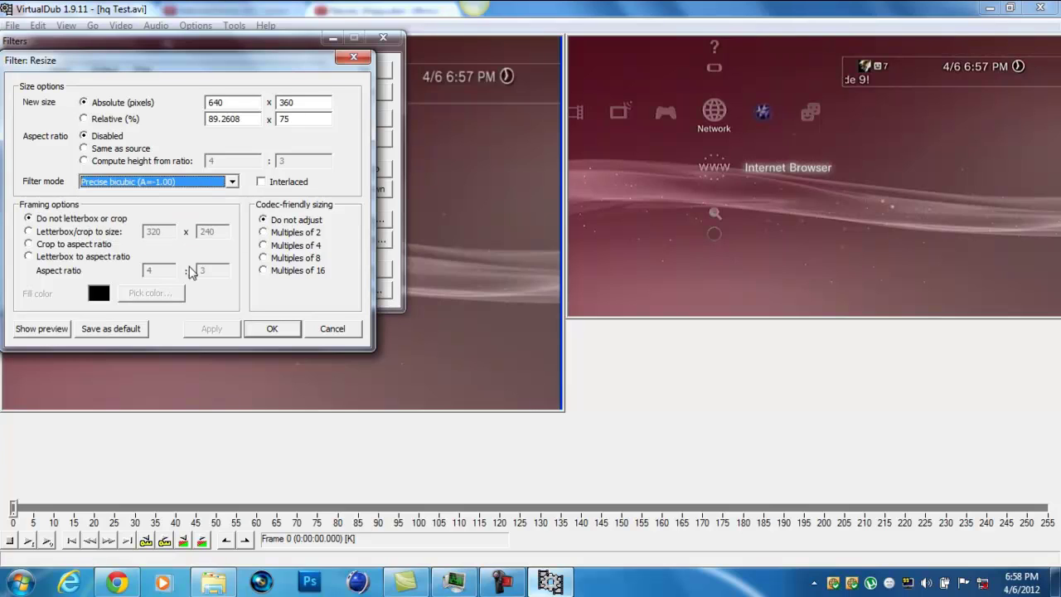
{"action": "left_click", "coordinate": [272, 329]}
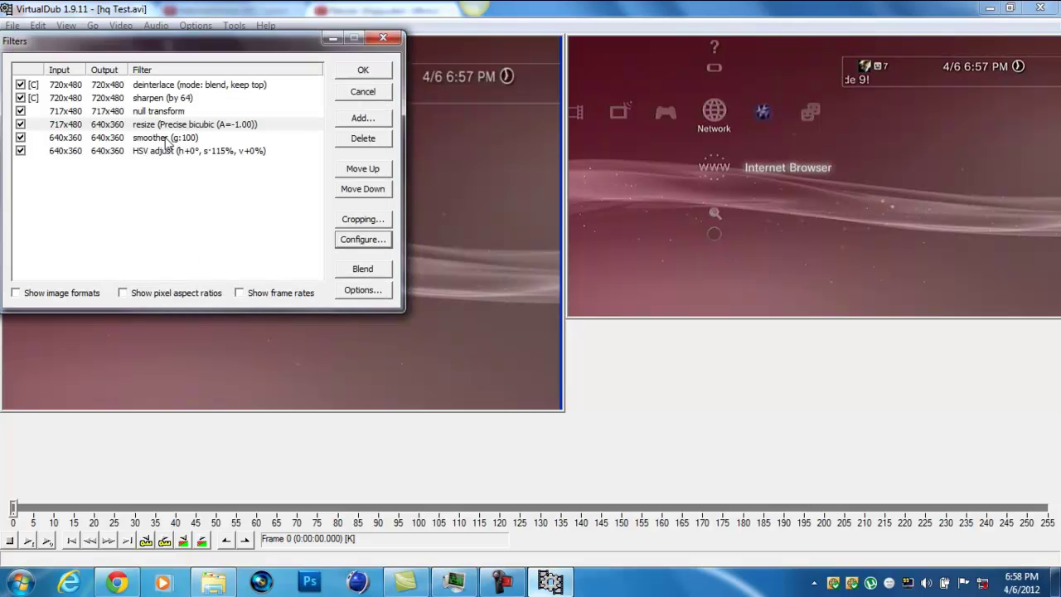
Preview the Smoother filter around frame 116 with the noise prefilter disabled and the detail threshold at 0
{"action": "left_click", "coordinate": [167, 140]}
{"action": "double_click", "coordinate": [167, 139]}
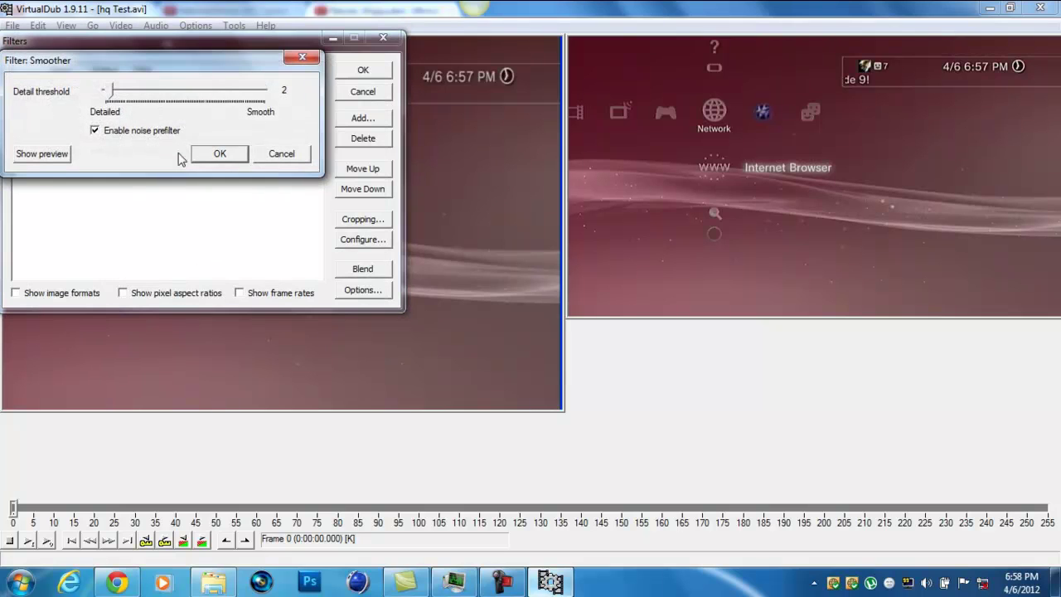
{"action": "left_click", "coordinate": [41, 153]}
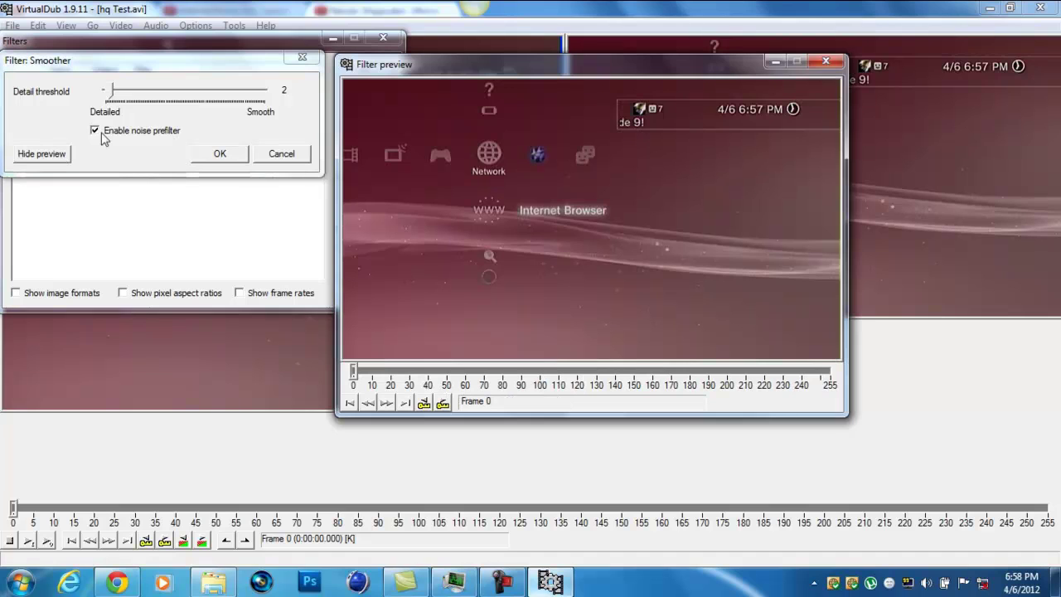
{"action": "left_click", "coordinate": [95, 130]}
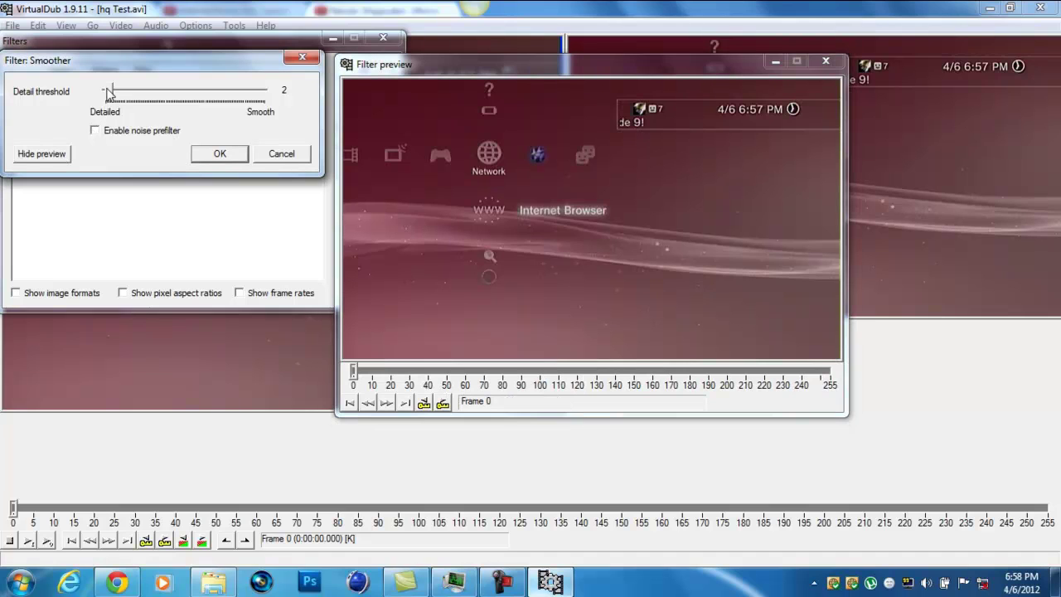
{"action": "left_click_drag", "start_coordinate": [112, 91], "coordinate": [106, 91]}
{"action": "left_click_drag", "start_coordinate": [355, 373], "coordinate": [570, 379]}
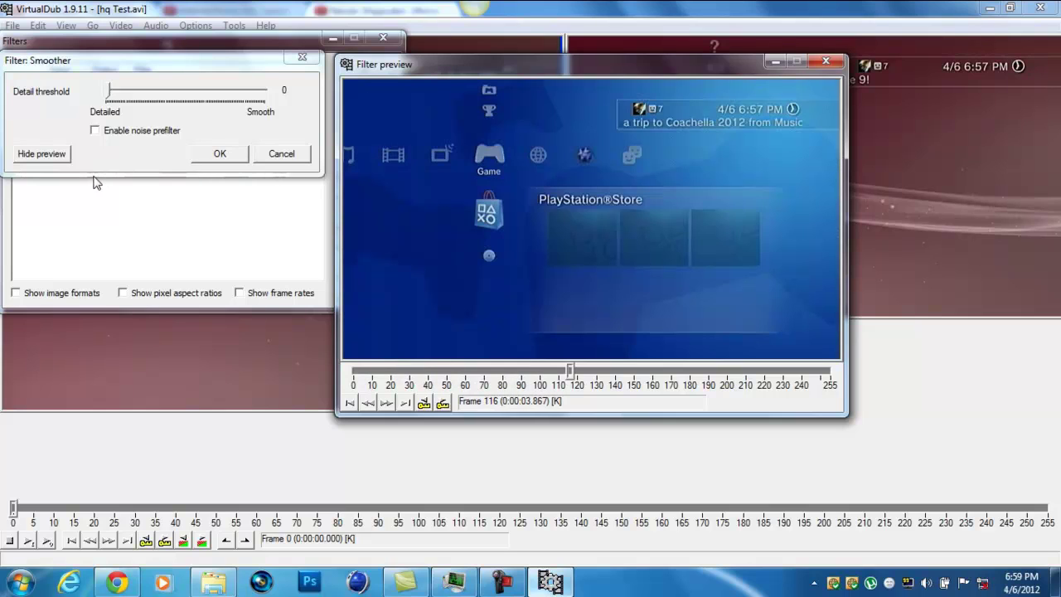
Enable the Smoother's noise prefilter, raise its detail threshold to give g:150, and accept the settings
{"action": "left_click", "coordinate": [94, 131]}
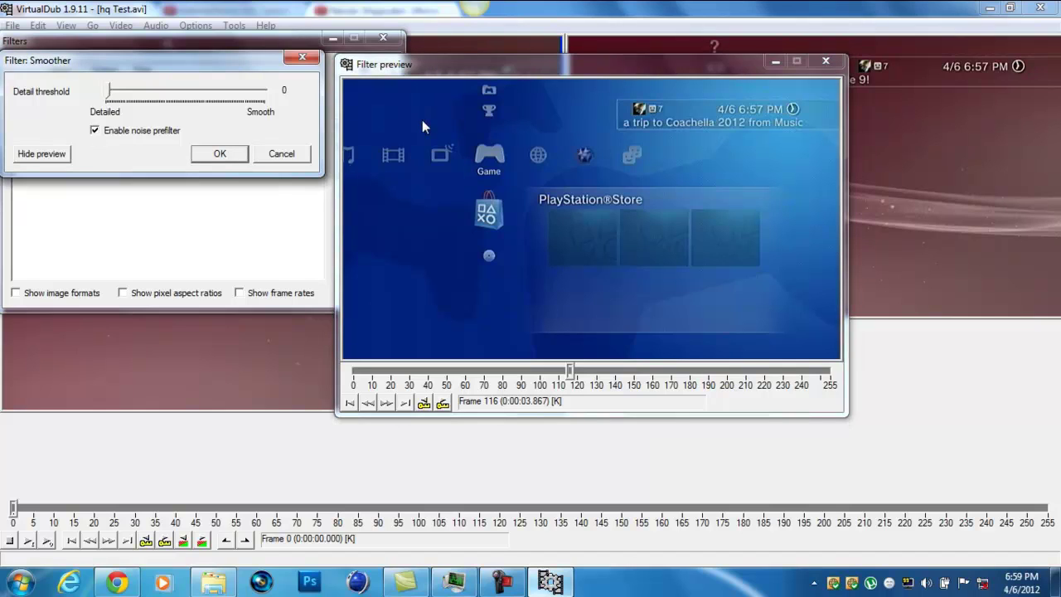
{"action": "left_click_drag", "start_coordinate": [112, 93], "coordinate": [115, 92]}
{"action": "left_click", "coordinate": [219, 154]}
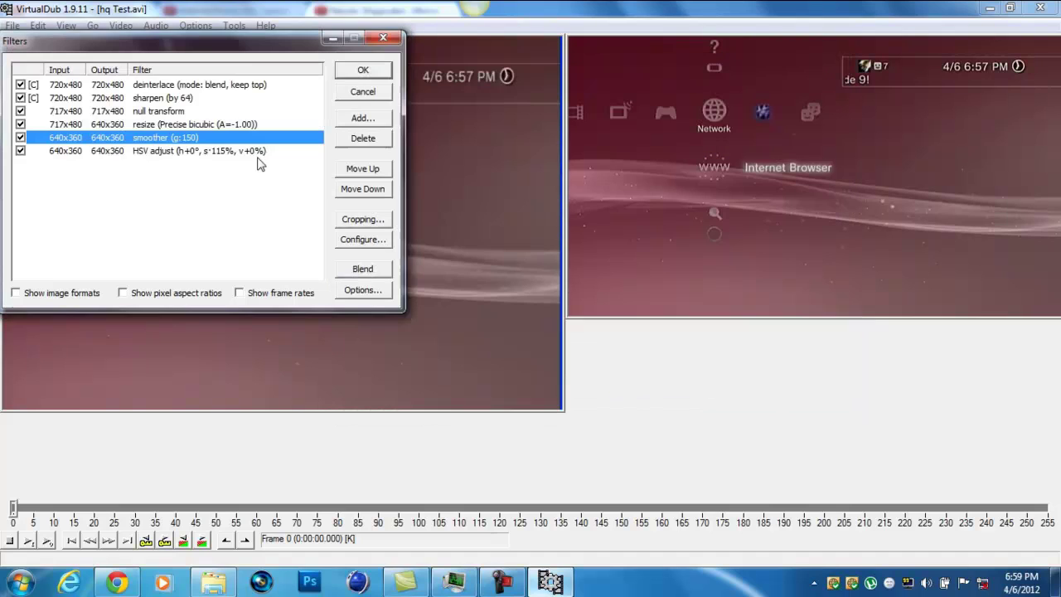
Check the HSV Adjust filter's settings without changing them and close the filter list, discarding its changes
{"action": "left_click", "coordinate": [211, 160]}
{"action": "double_click", "coordinate": [210, 160]}
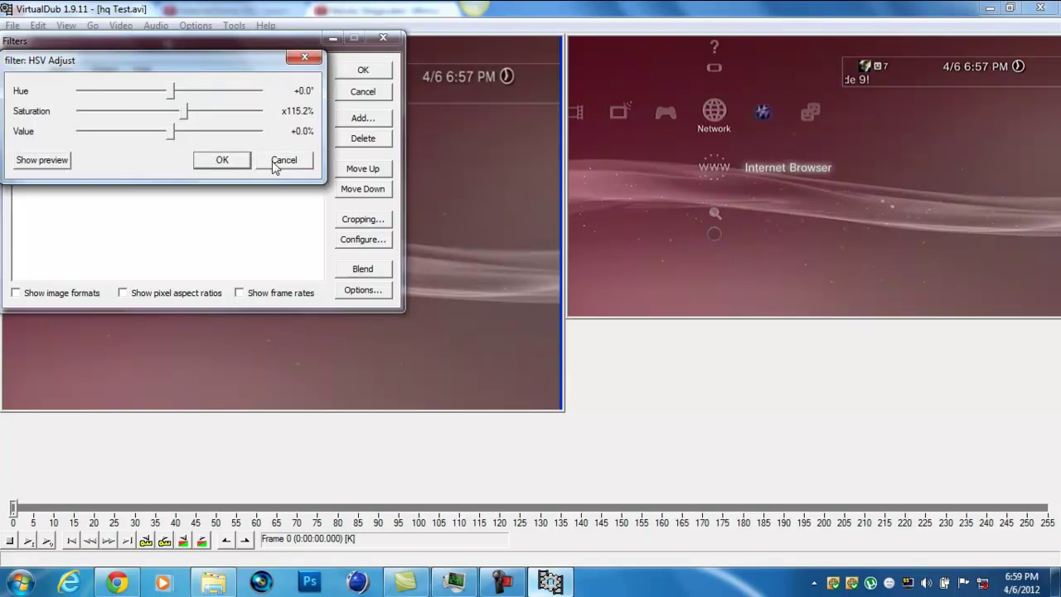
{"action": "left_click", "coordinate": [275, 164]}
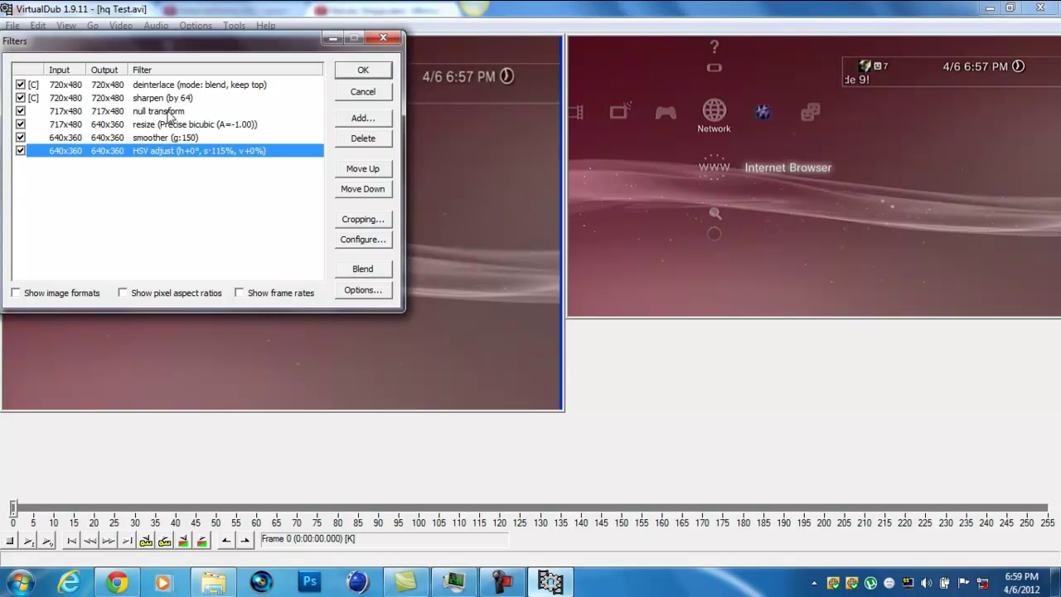
{"action": "left_click", "coordinate": [355, 95]}
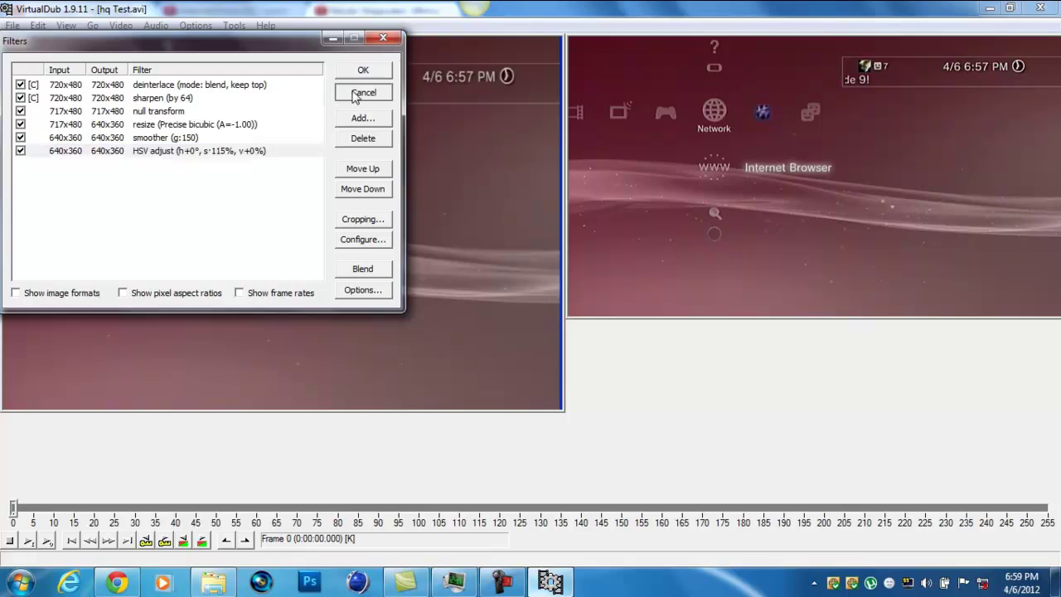
Set the video frame rate conversion to 29.970 fps and accept it
{"action": "left_click", "coordinate": [119, 25]}
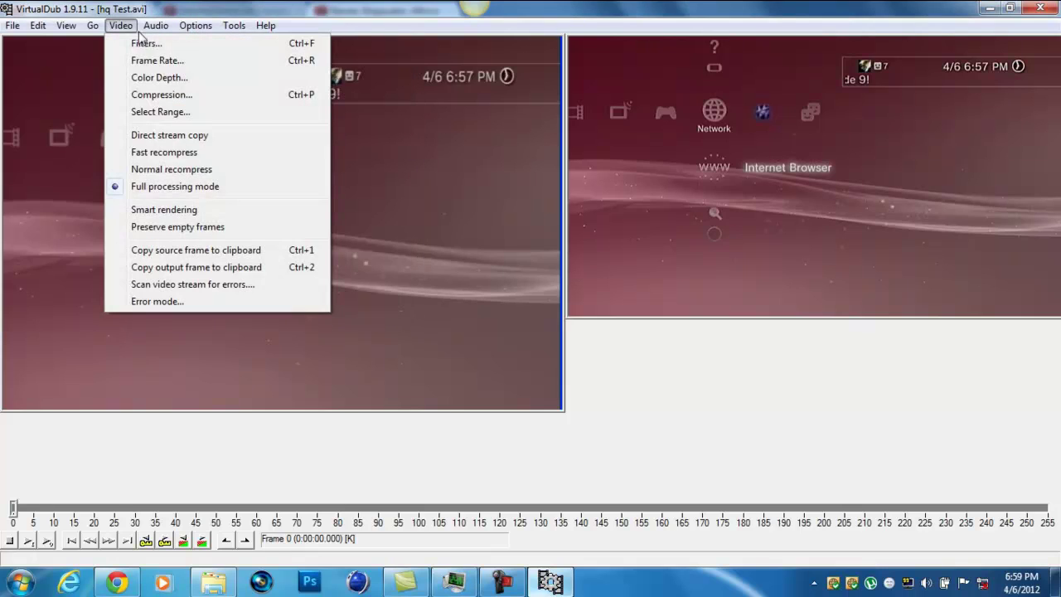
{"action": "mouse_move", "coordinate": [144, 29]}
{"action": "left_click", "coordinate": [163, 65]}
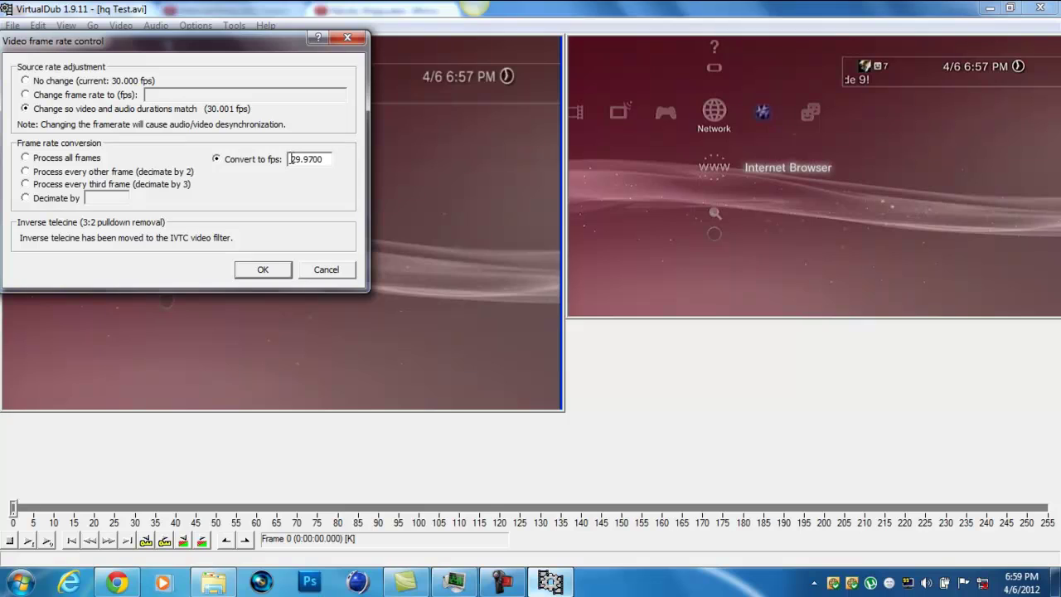
{"action": "left_click_drag", "start_coordinate": [290, 159], "coordinate": [339, 166]}
{"action": "type", "text": "25.000"}
{"action": "left_click", "coordinate": [260, 164]}
{"action": "type", "text": "29.970"}
{"action": "left_click", "coordinate": [261, 268]}
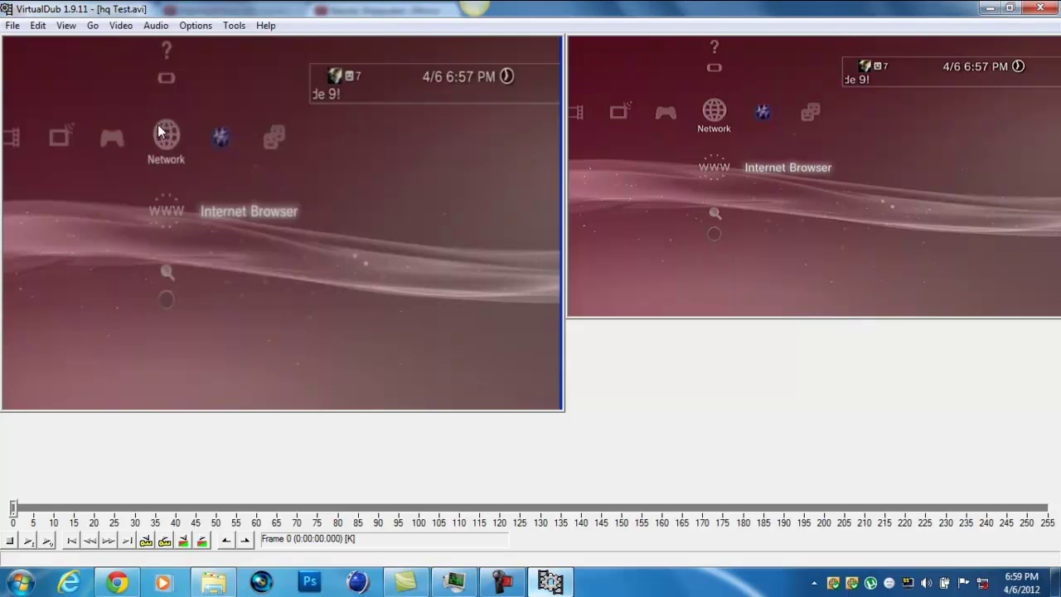
Choose the x264vfw - H.264/MPEG-4 AVC codec for video compression and open its configuration
{"action": "left_click", "coordinate": [121, 26]}
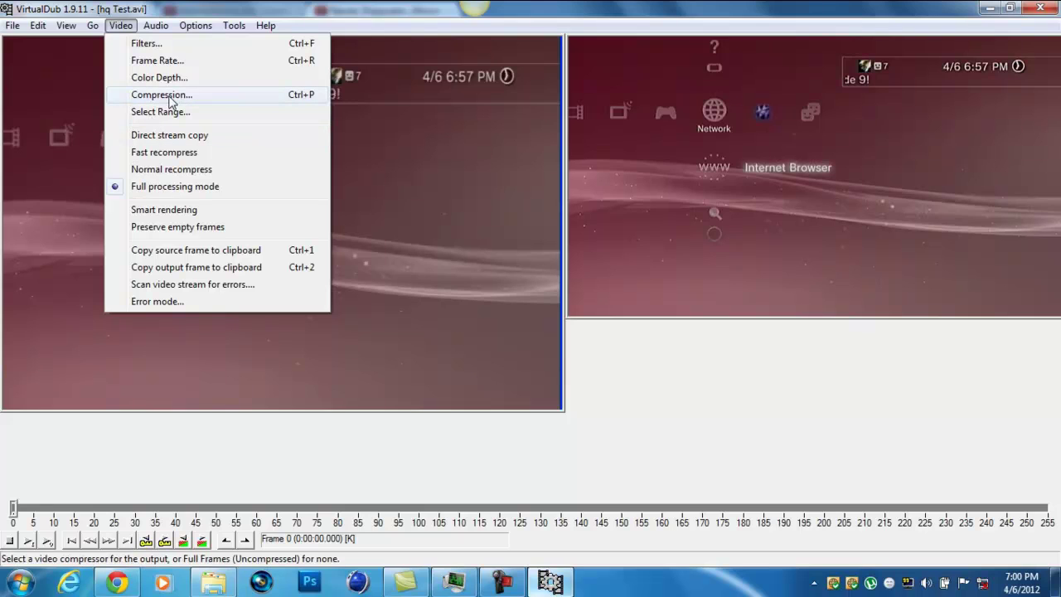
{"action": "left_click", "coordinate": [169, 96]}
{"action": "left_click", "coordinate": [213, 180]}
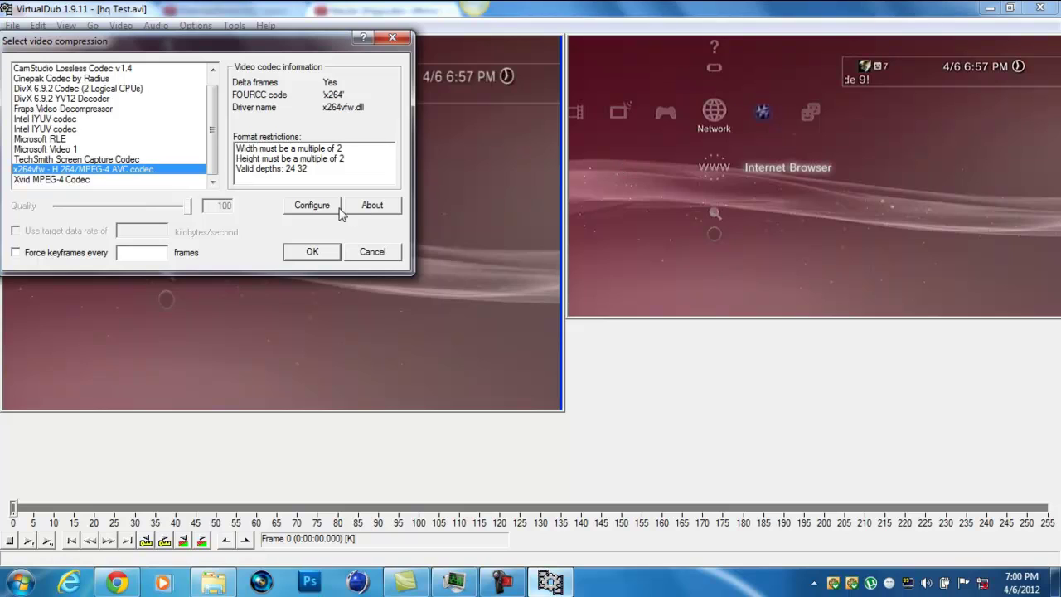
{"action": "left_click", "coordinate": [312, 205]}
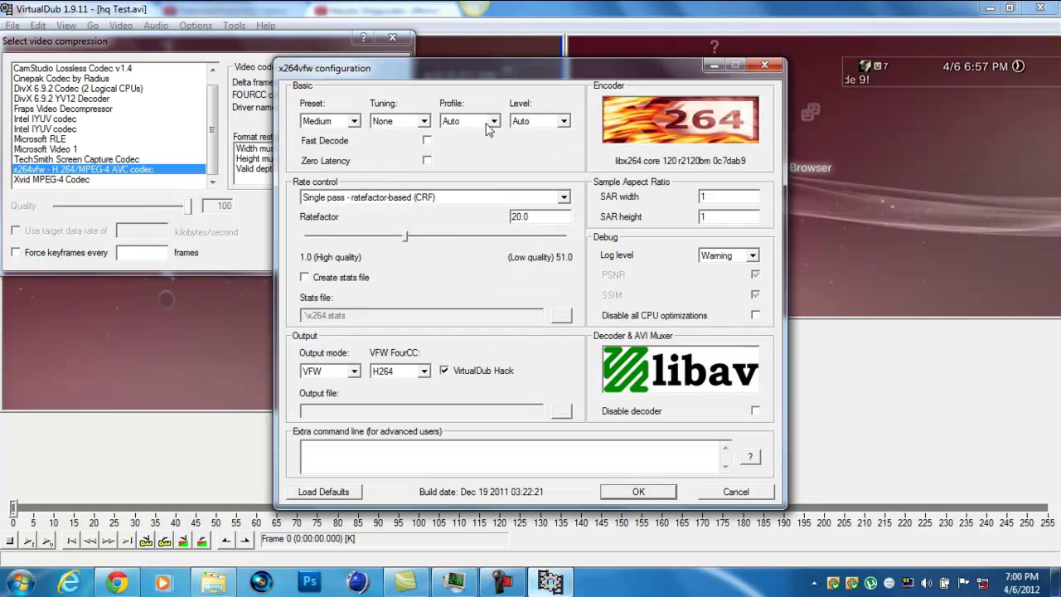
Keep the x264vfw profile and level on Auto and the rate control on Single pass - ratefactor-based (CRF)
{"action": "left_click", "coordinate": [492, 122]}
{"action": "left_click", "coordinate": [546, 127]}
{"action": "left_click", "coordinate": [546, 126]}
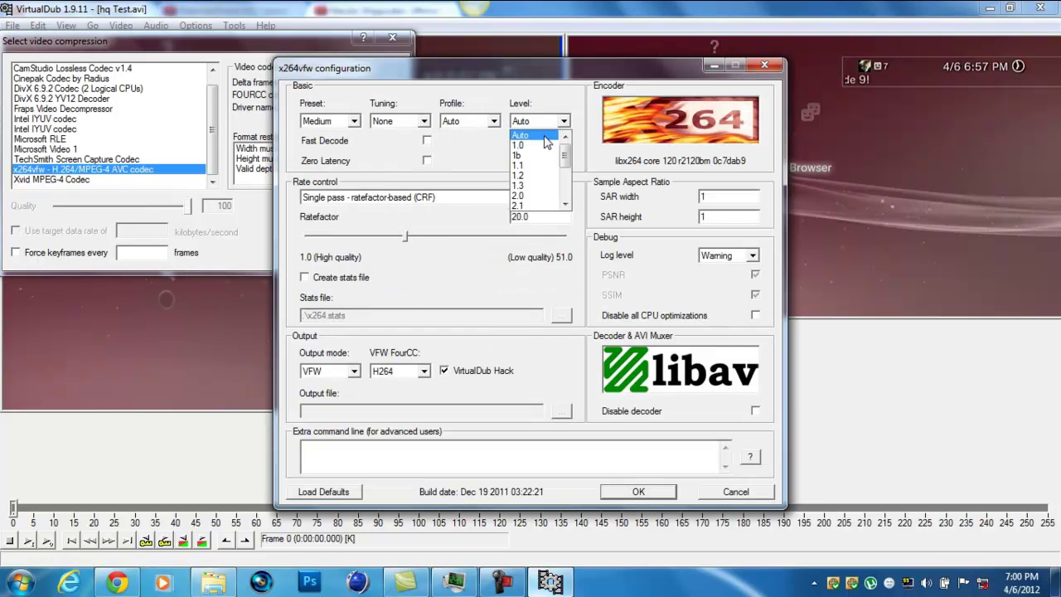
{"action": "left_click", "coordinate": [544, 136]}
{"action": "left_click", "coordinate": [427, 197]}
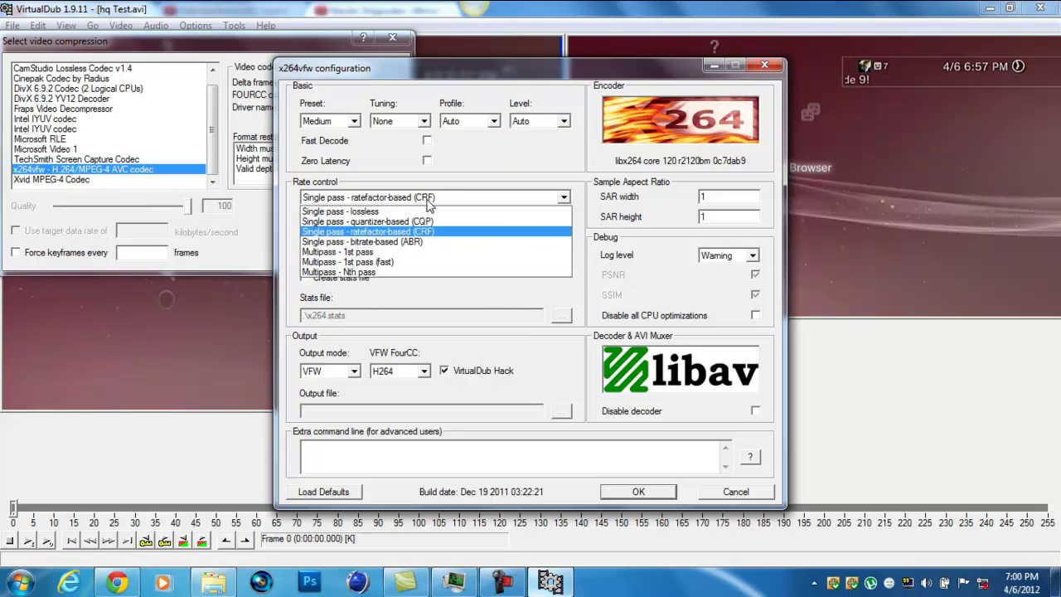
{"action": "left_click", "coordinate": [427, 199]}
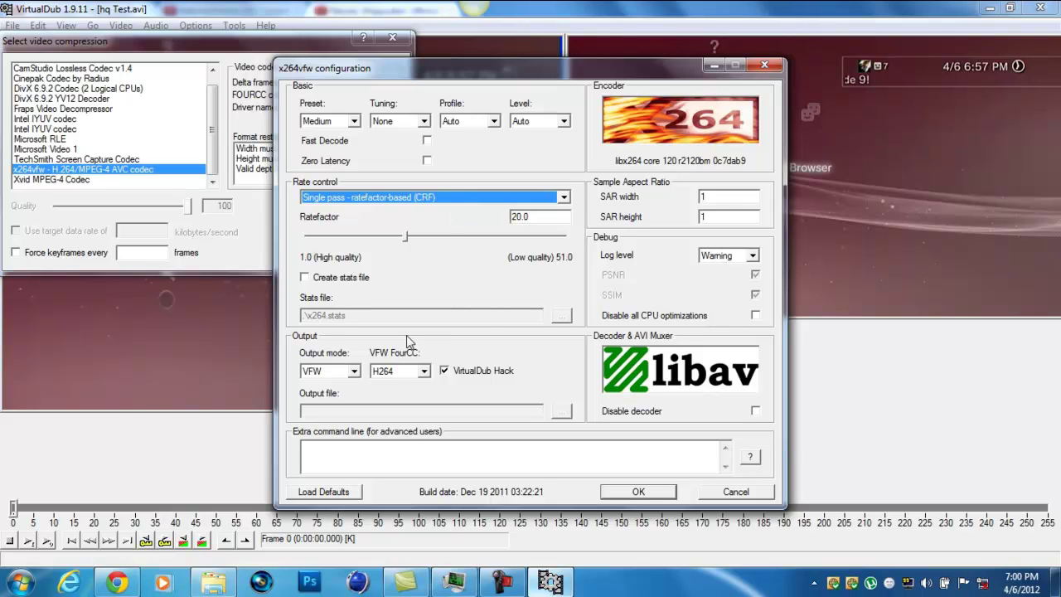
Set the codec's output mode to VFW with the H264 FourCC, then accept the codec configuration and the video compression
{"action": "left_click", "coordinate": [352, 371]}
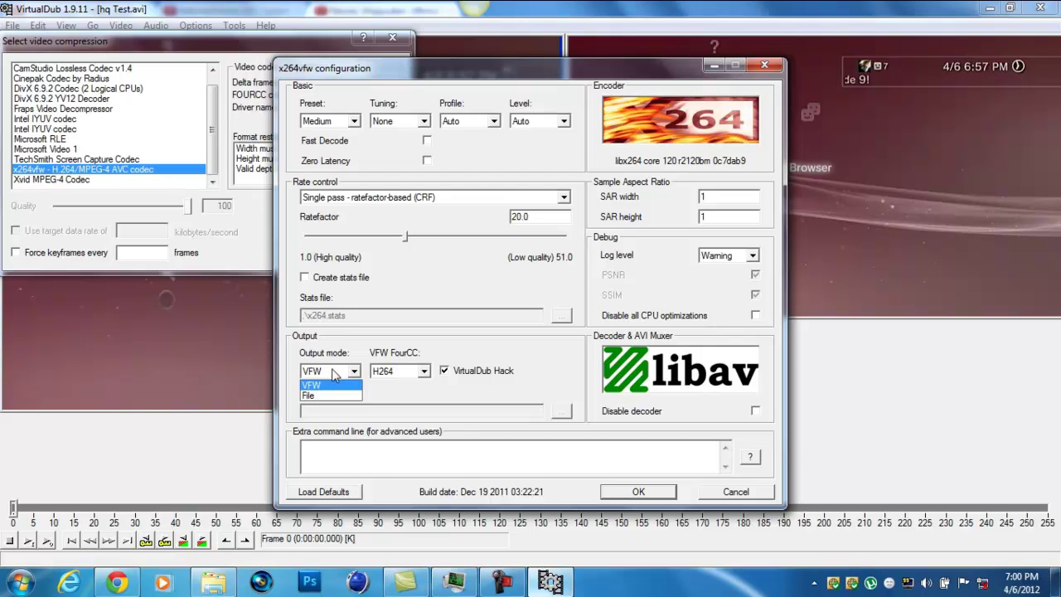
{"action": "left_click", "coordinate": [335, 374]}
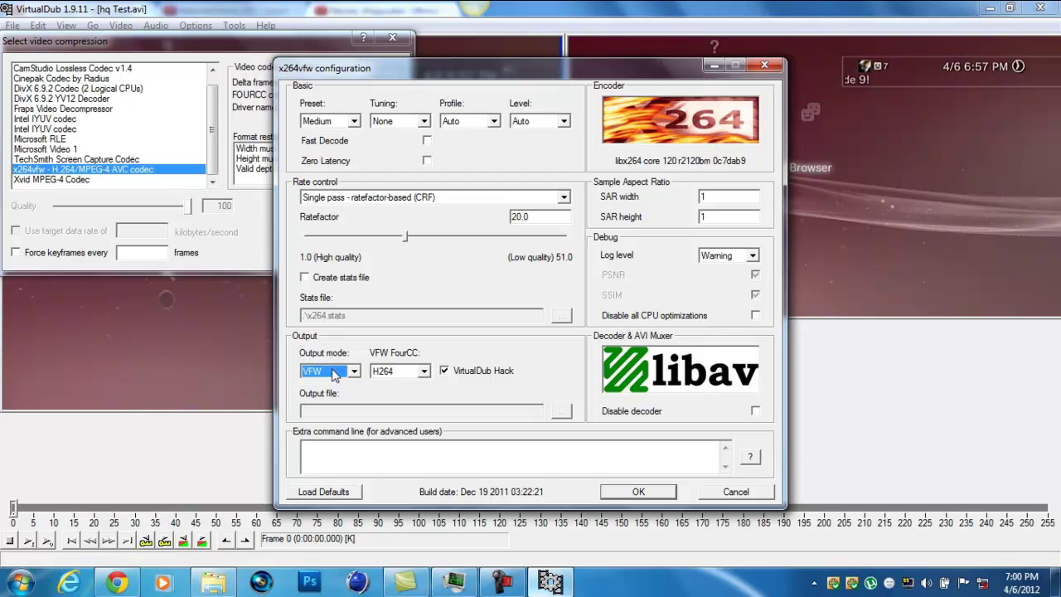
{"action": "left_click", "coordinate": [428, 373]}
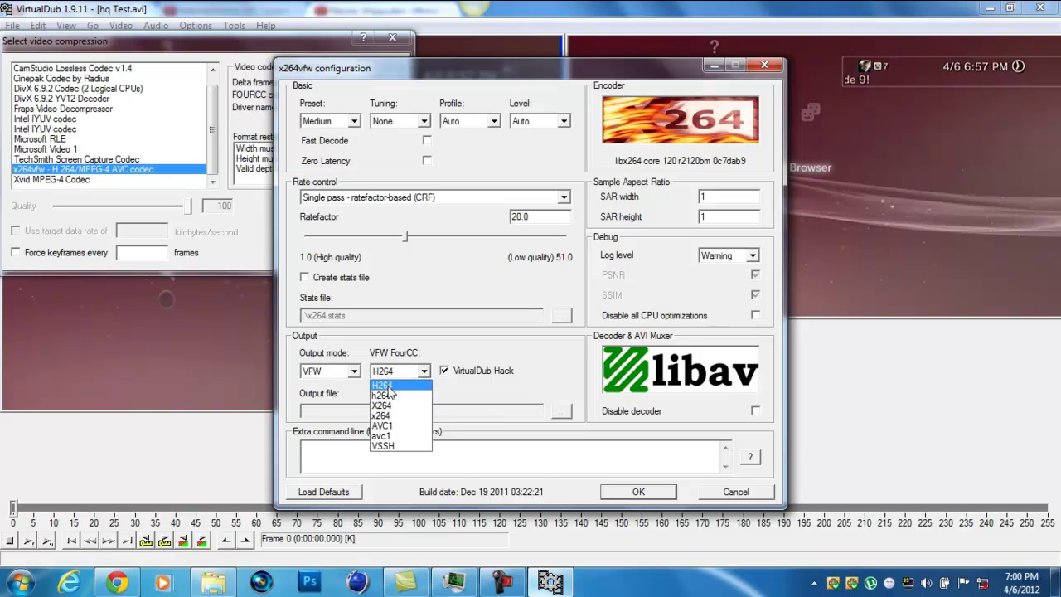
{"action": "left_click", "coordinate": [388, 385]}
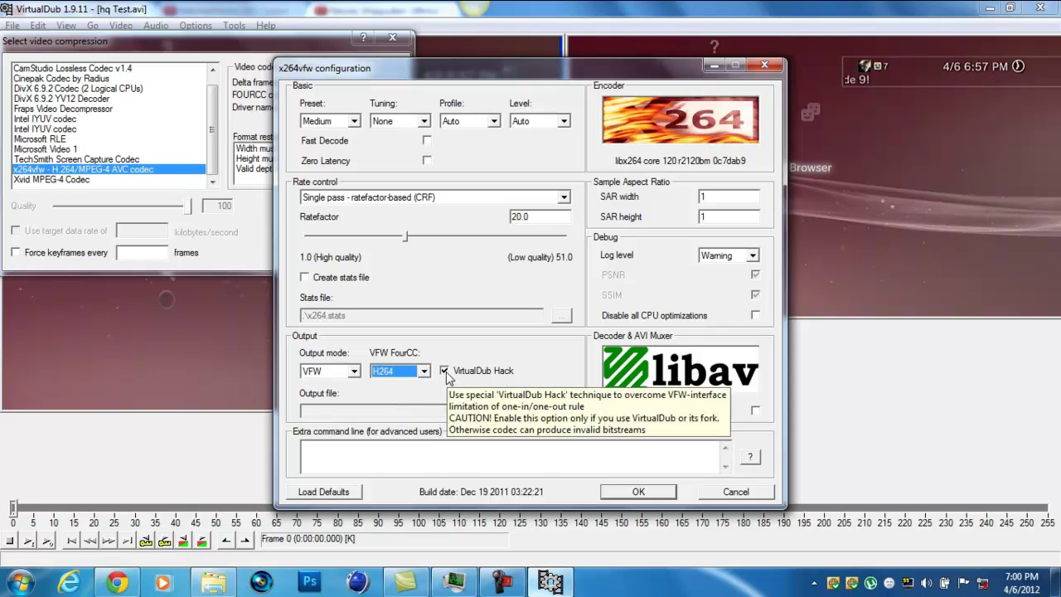
{"action": "left_click", "coordinate": [636, 492]}
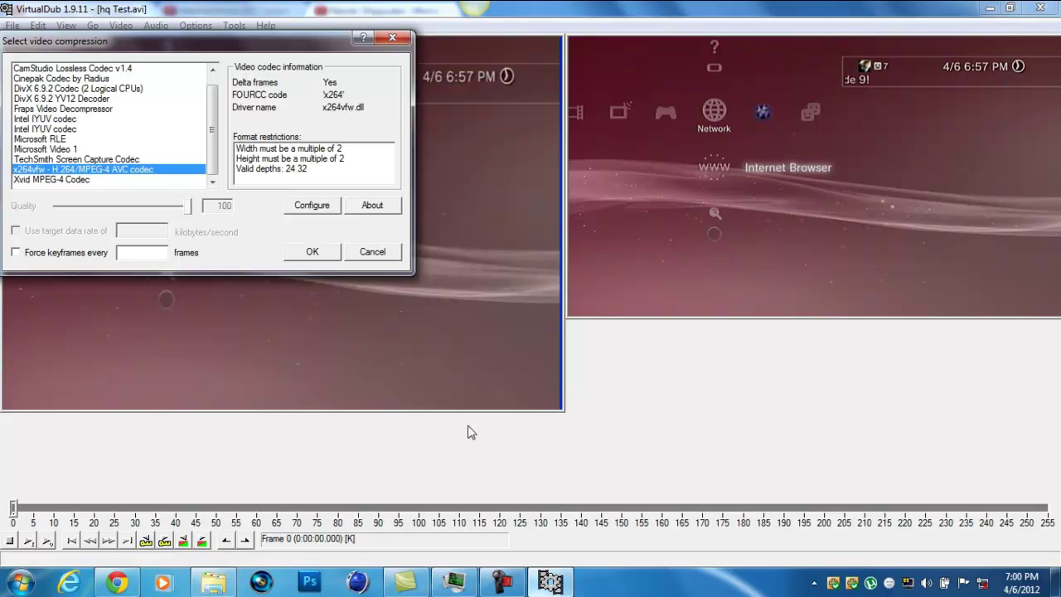
{"action": "left_click", "coordinate": [310, 251]}
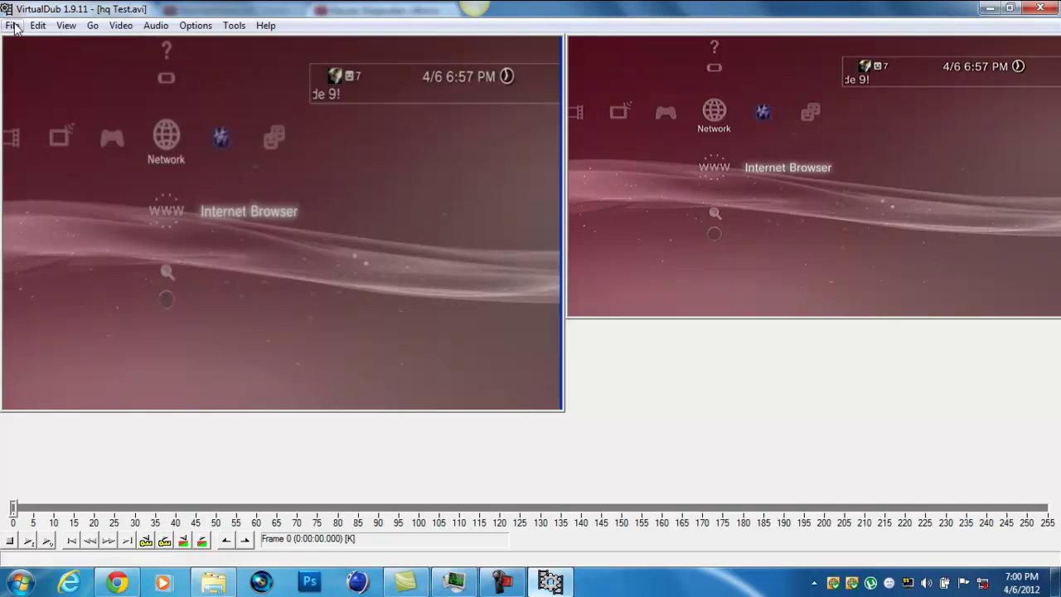
Save the processed video as an AVI file named HQ in the My Documents folder
{"action": "left_click", "coordinate": [13, 26]}
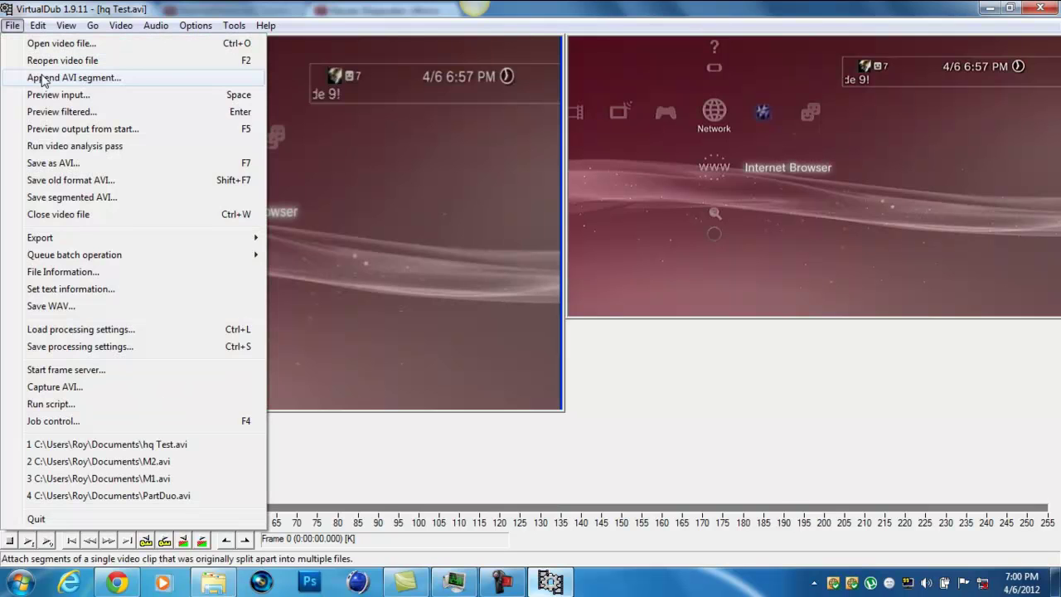
{"action": "left_click", "coordinate": [58, 163]}
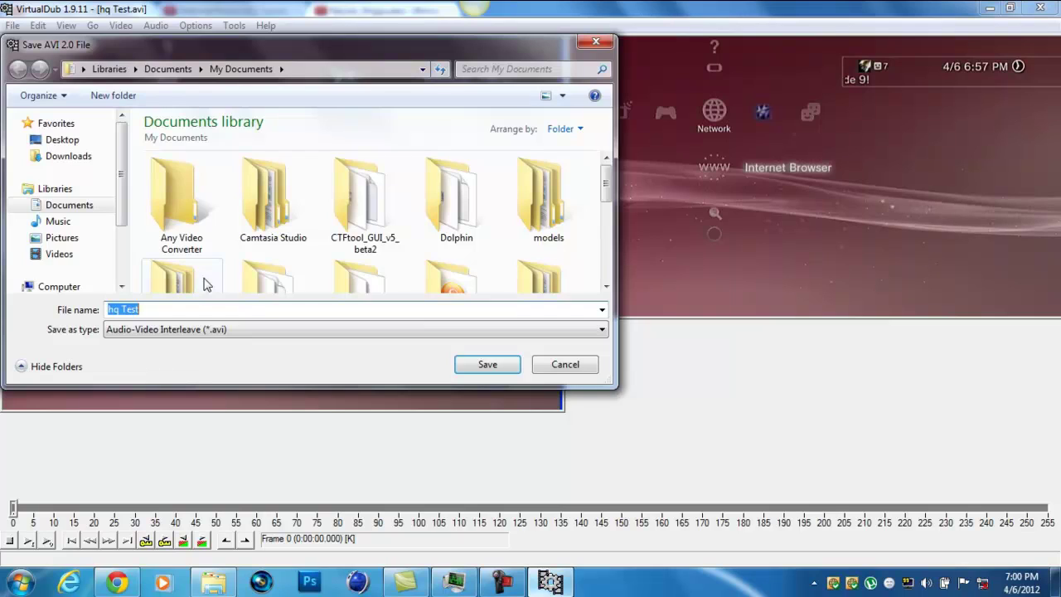
{"action": "type", "text": "HQ"}
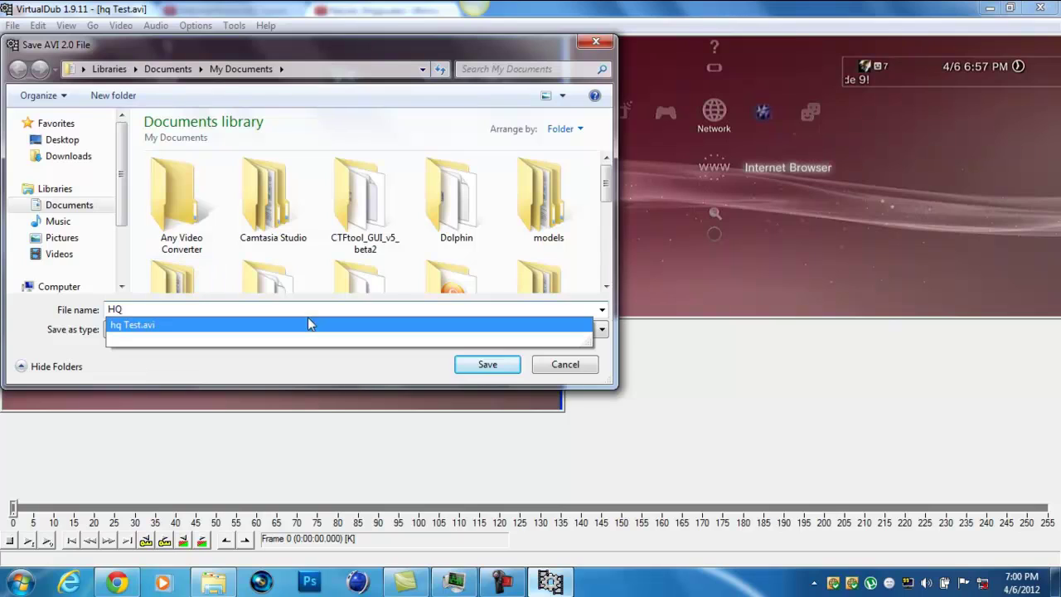
{"action": "left_click", "coordinate": [489, 369]}
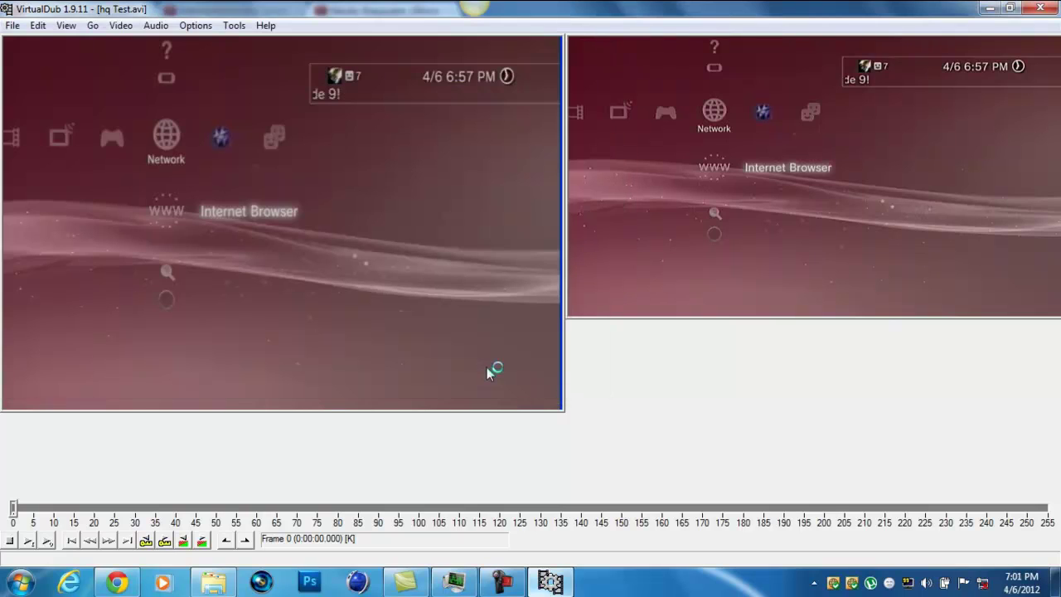
Set the render's processing thread priority to Highest, turn off the input video display, and dismiss the Norton performance alert
{"action": "left_click", "coordinate": [580, 368]}
{"action": "left_click", "coordinate": [547, 411]}
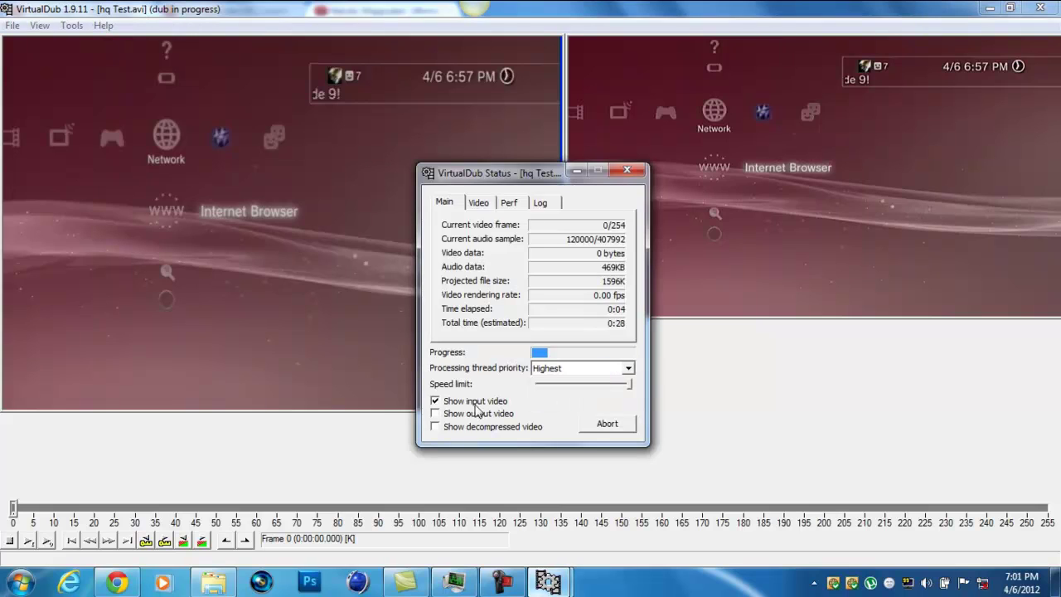
{"action": "left_click", "coordinate": [476, 401]}
{"action": "left_click", "coordinate": [478, 413]}
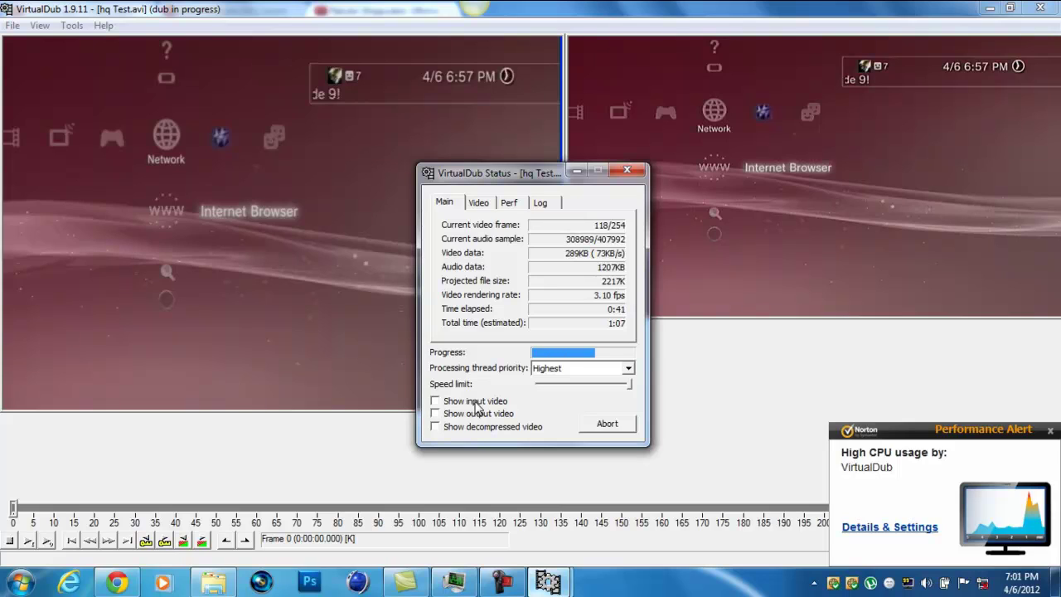
{"action": "left_click", "coordinate": [1051, 436]}
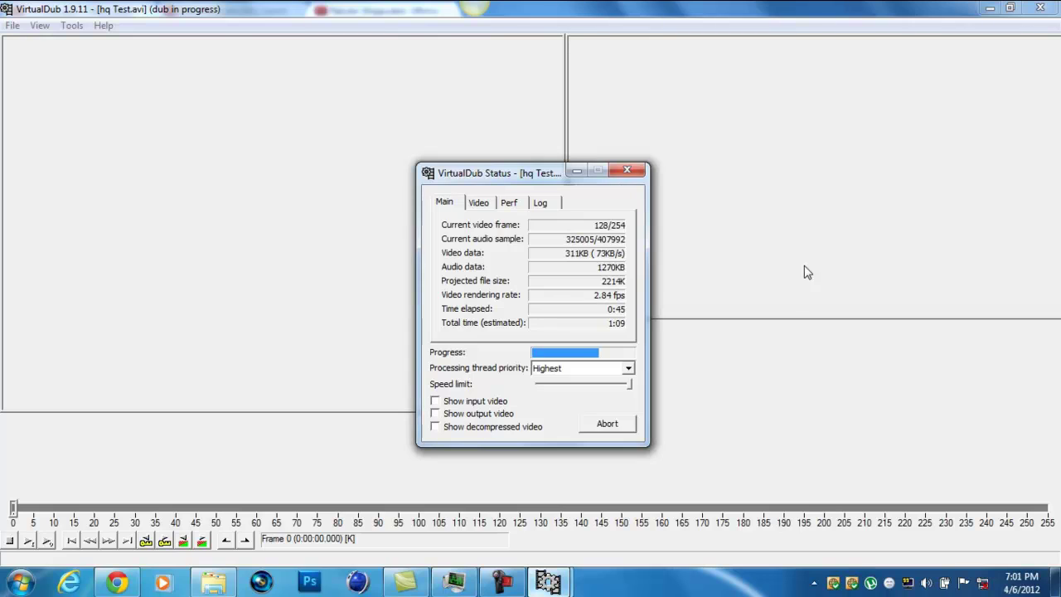